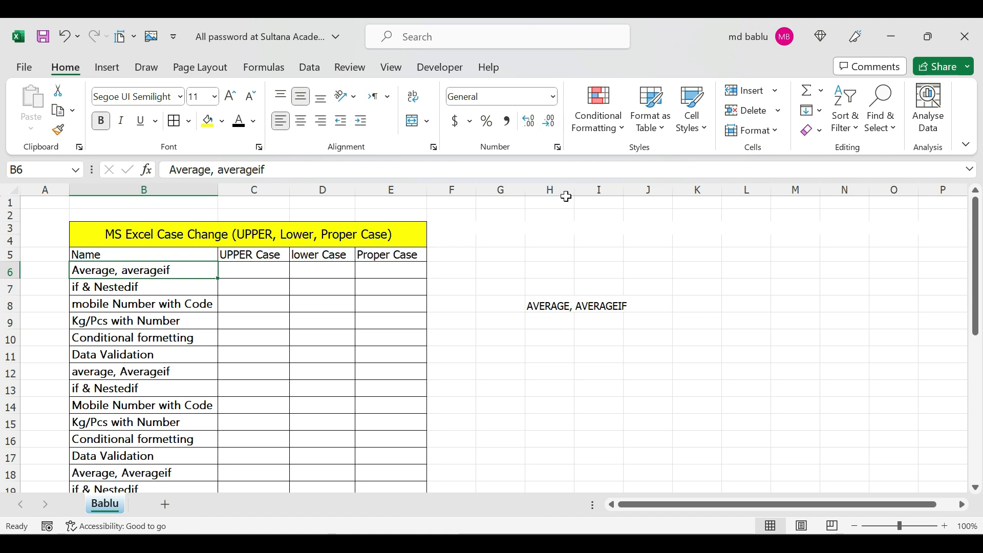
# - Fit column H's width to its contents and compare the formula in H8 with the source name in B6
pyautogui.doubleClick(574, 190)
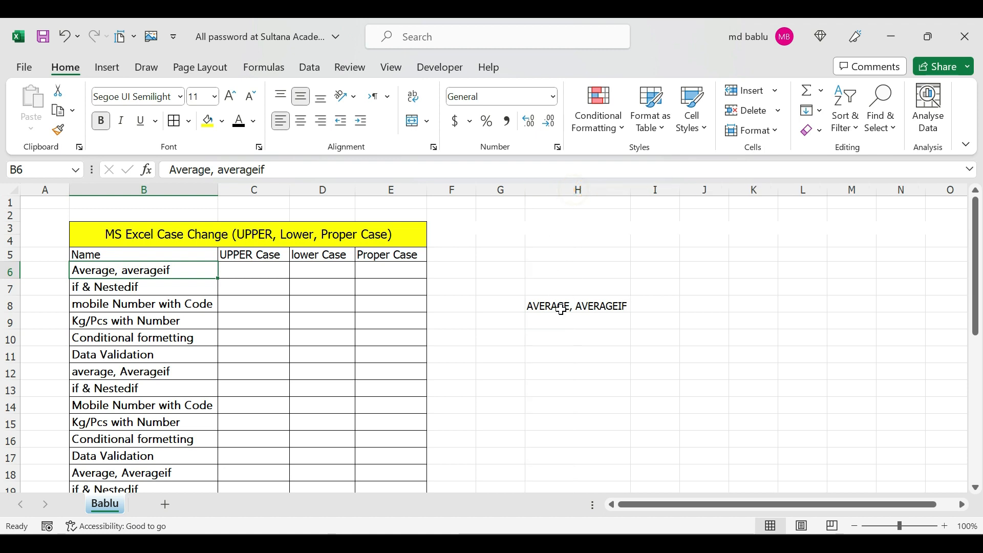
pyautogui.click(560, 308)
pyautogui.click(159, 270)
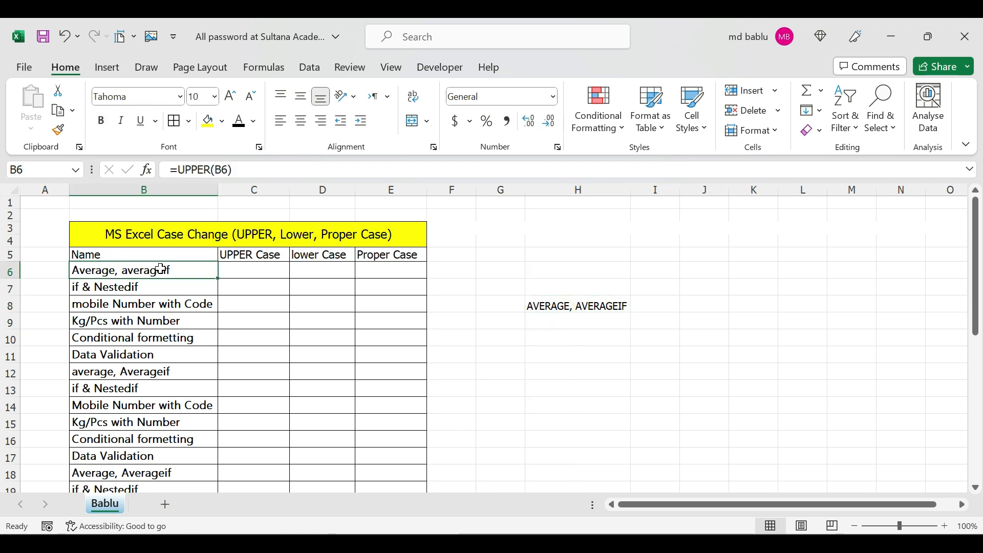
pyautogui.click(587, 307)
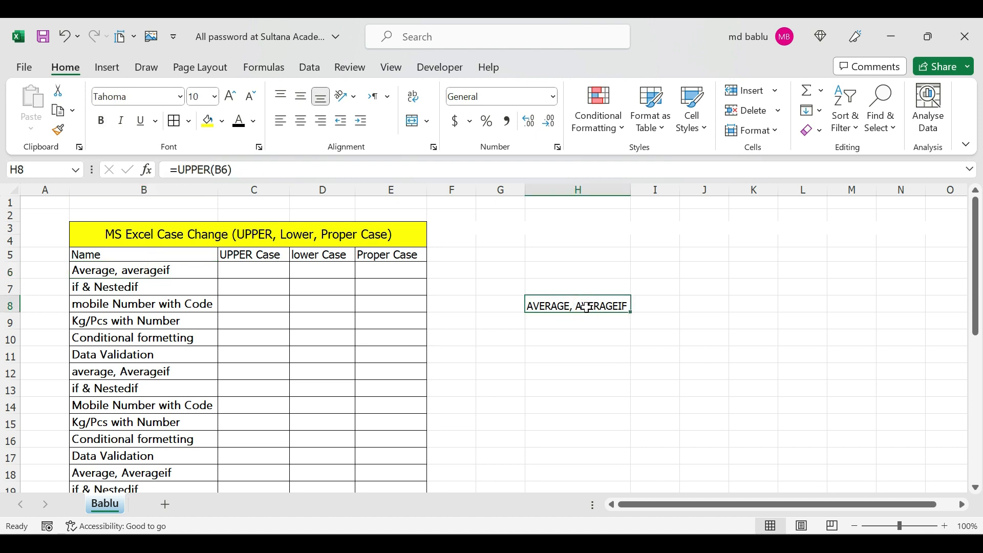
# - Enter the formula =(B6) in cell H10, referencing the first name without a function
pyautogui.click(566, 337)
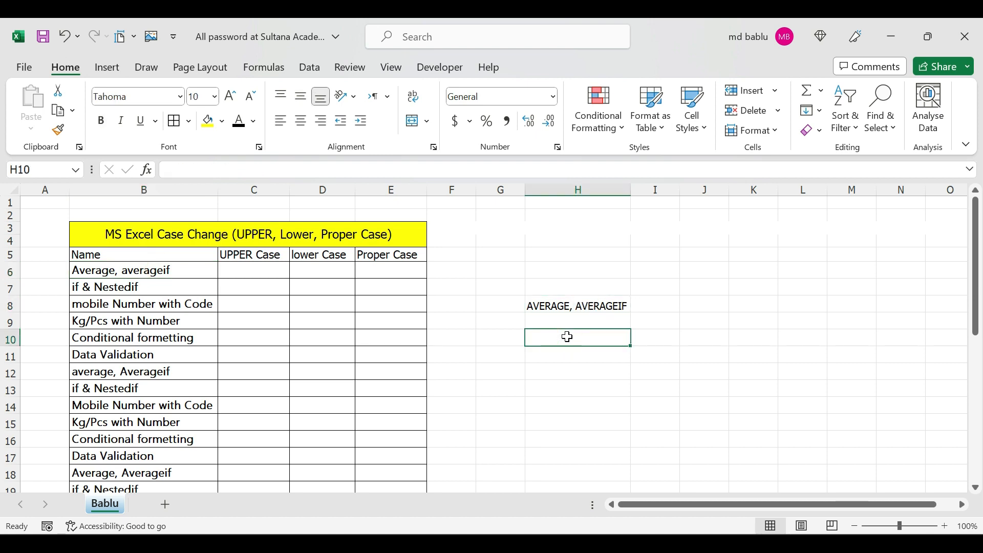
pyautogui.write('=')
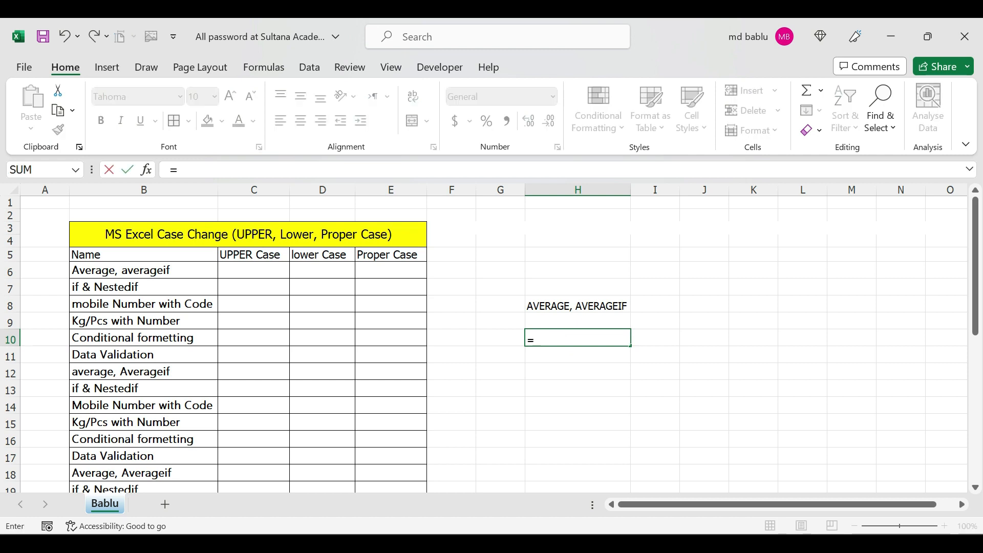
pyautogui.click(191, 274)
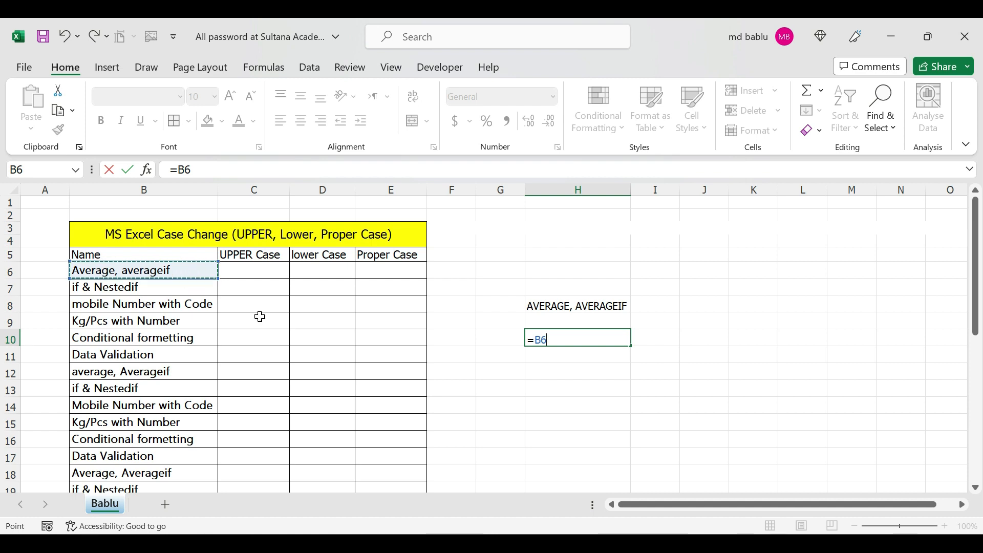
pyautogui.click(544, 350)
pyautogui.write('(')
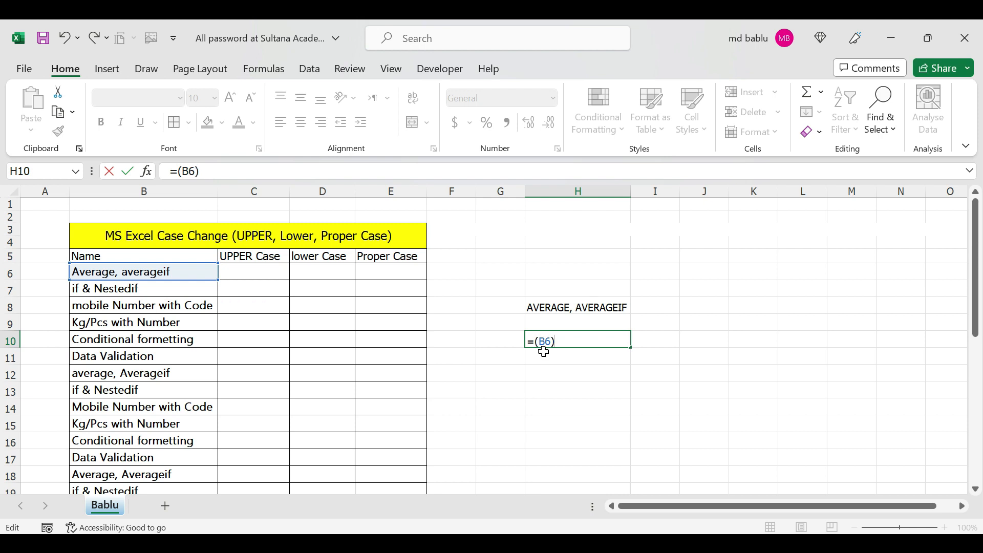
pyautogui.press('Return')
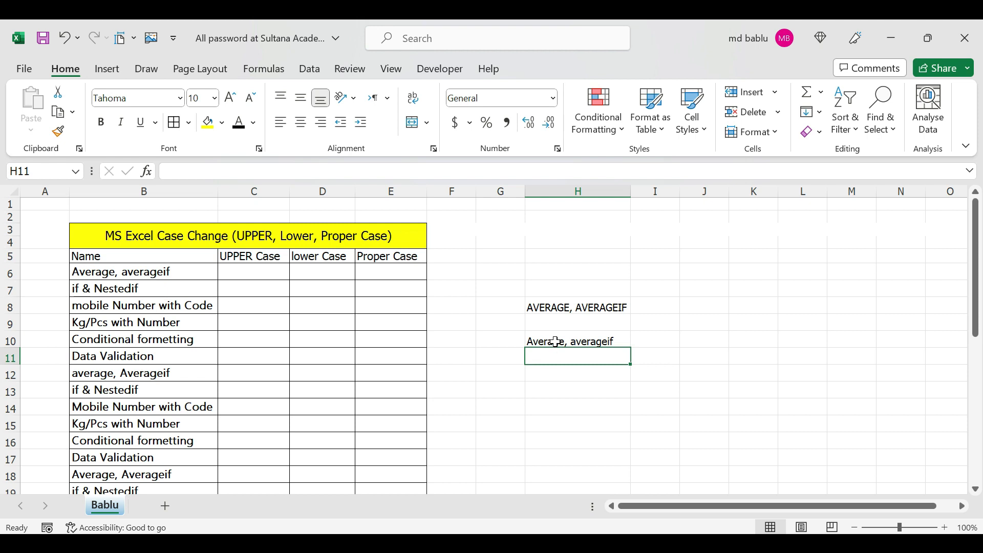
# - Enter the formula =(B6) in cell H13 and check the finished cell's formula
pyautogui.click(551, 393)
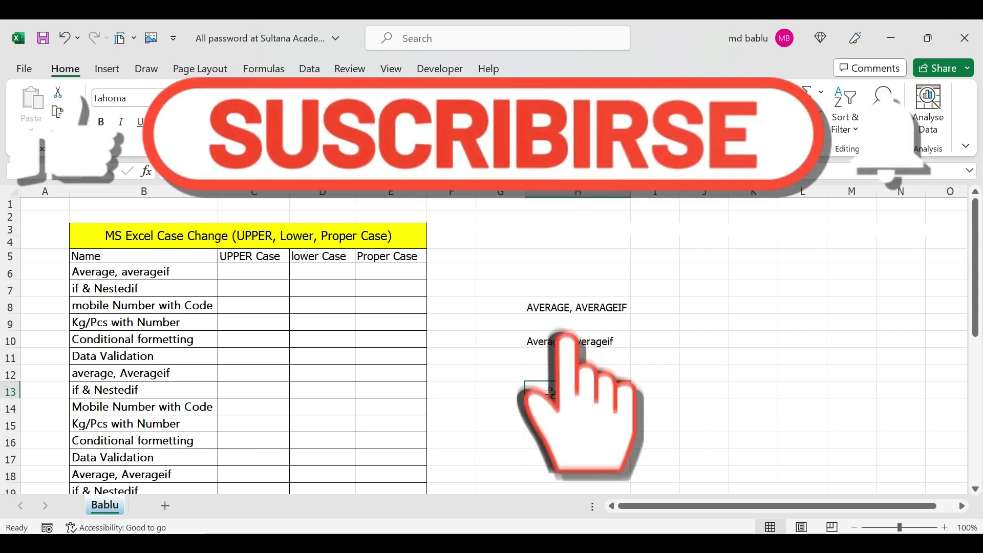
pyautogui.write('=')
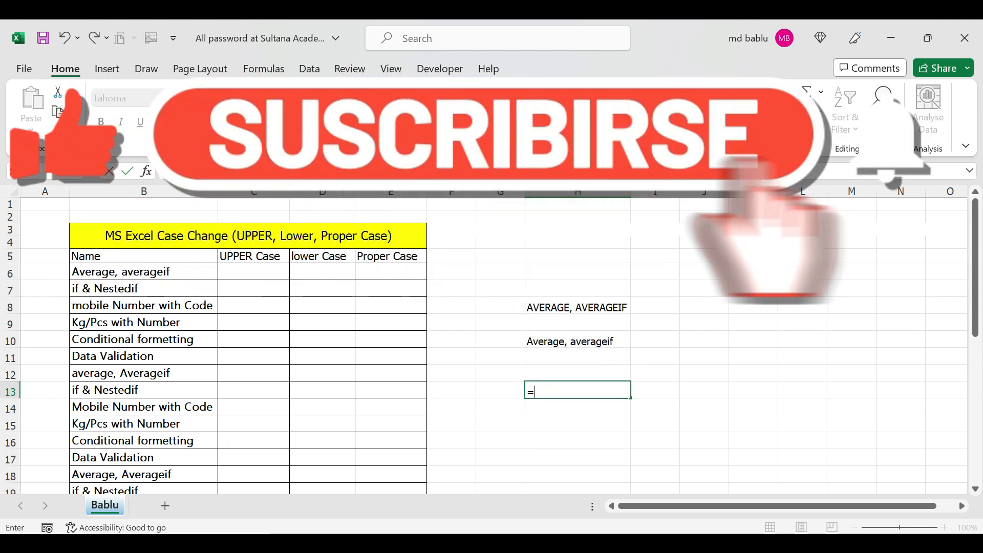
pyautogui.click(182, 264)
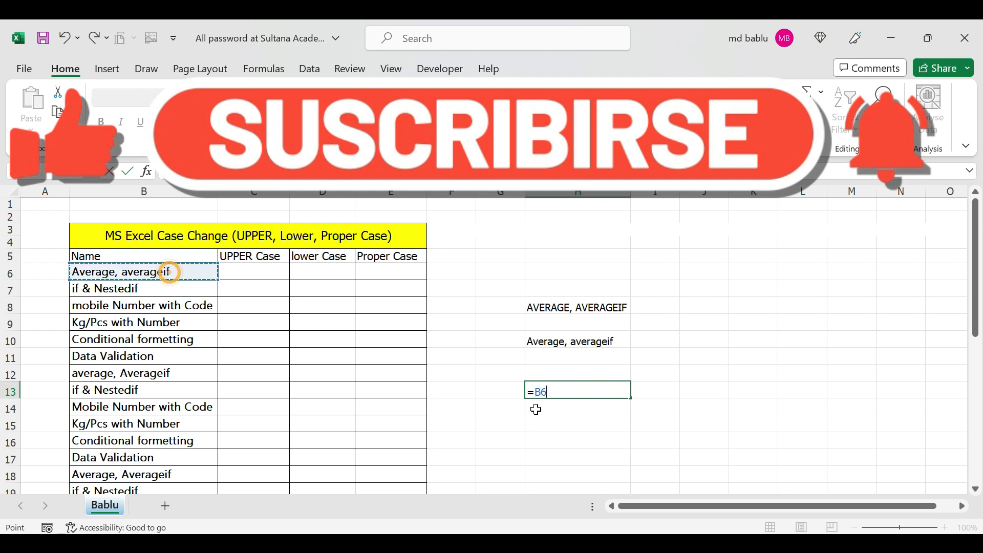
pyautogui.click(535, 392)
pyautogui.write('(')
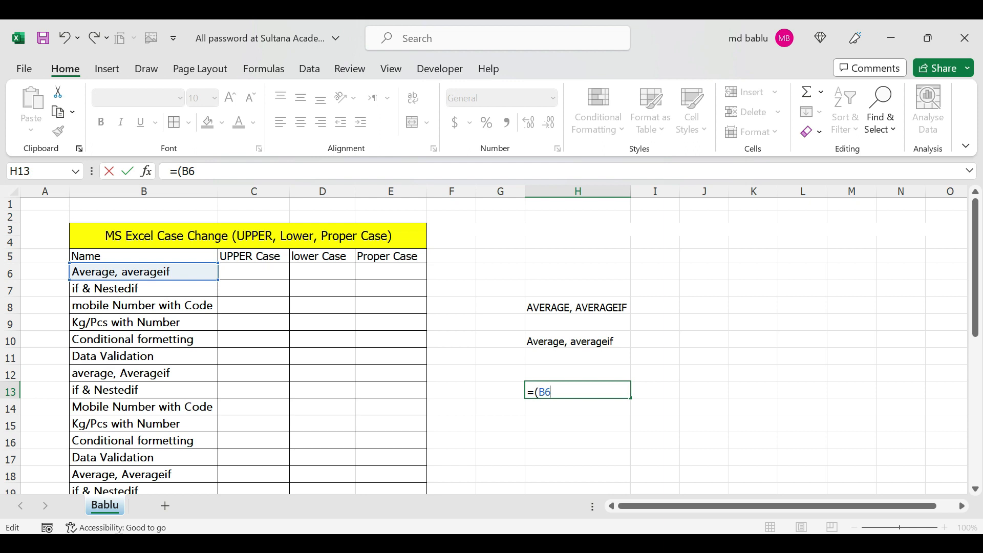
pyautogui.click(549, 403)
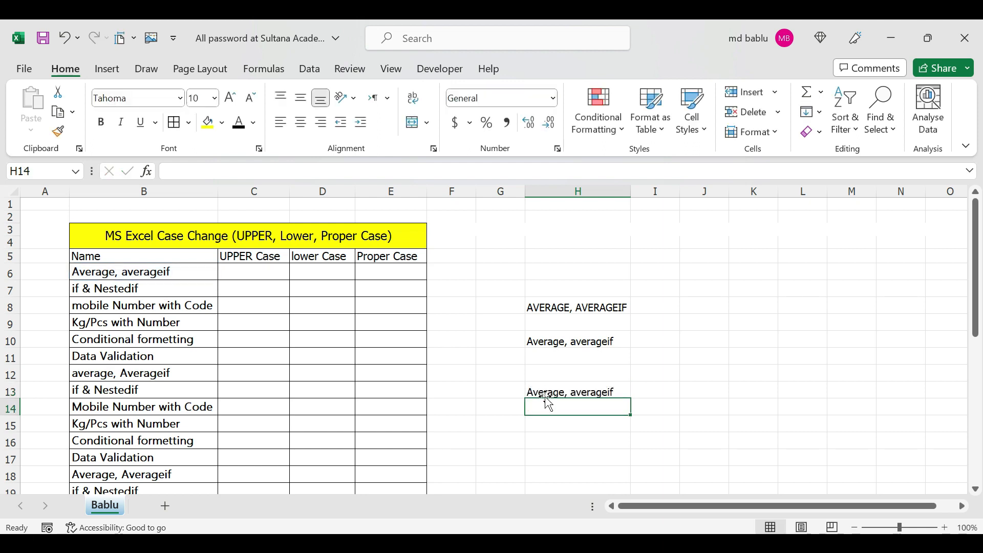
pyautogui.click(560, 441)
pyautogui.click(543, 391)
pyautogui.click(543, 391)
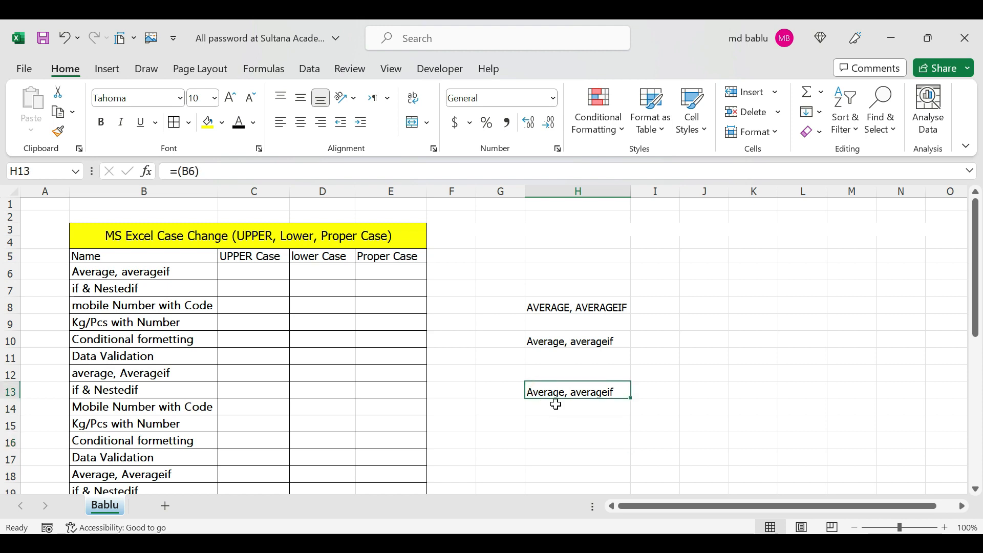
# - Delete the cells G6:I15 to remove the test formulas beside the table
pyautogui.moveTo(509, 278); pyautogui.dragTo(680, 425)
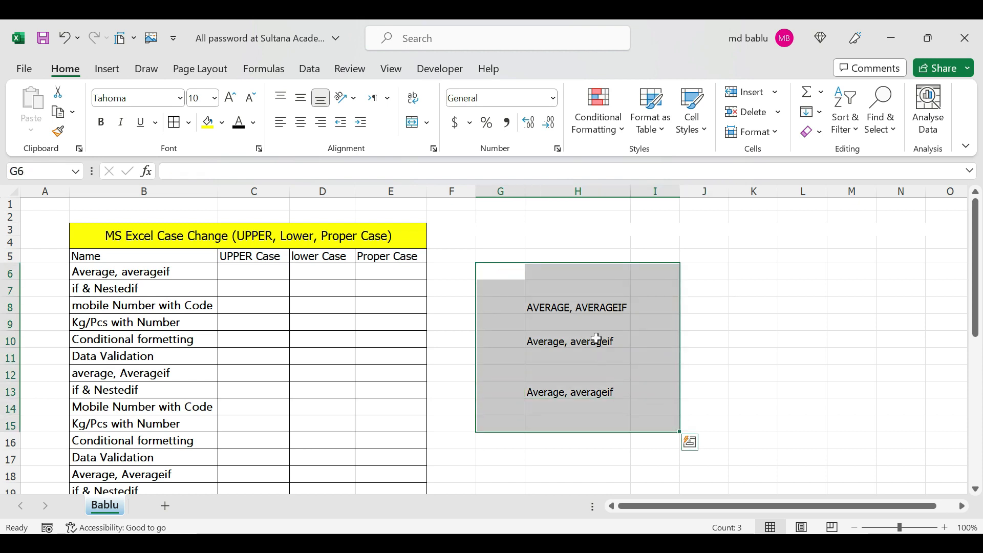
pyautogui.rightClick(594, 289)
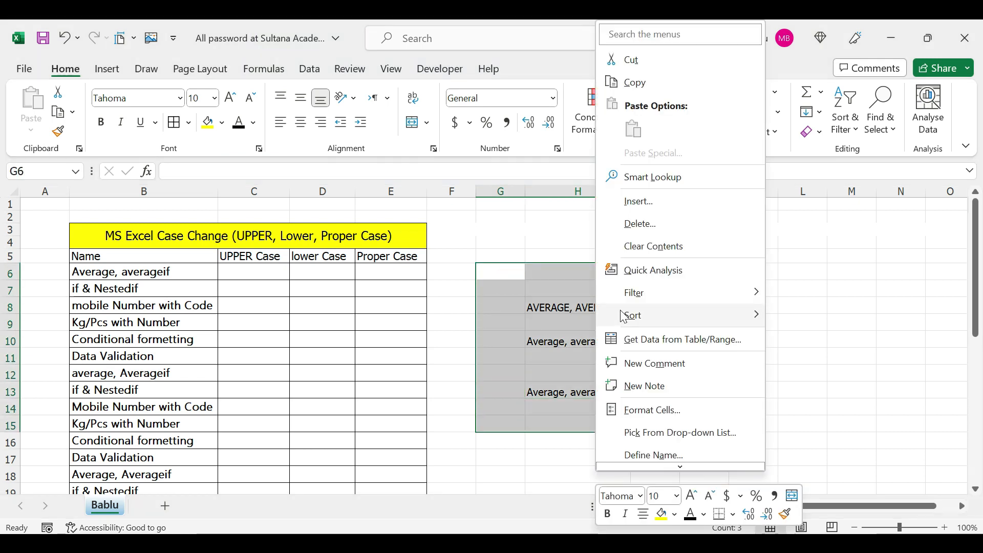
pyautogui.click(635, 226)
pyautogui.click(604, 298)
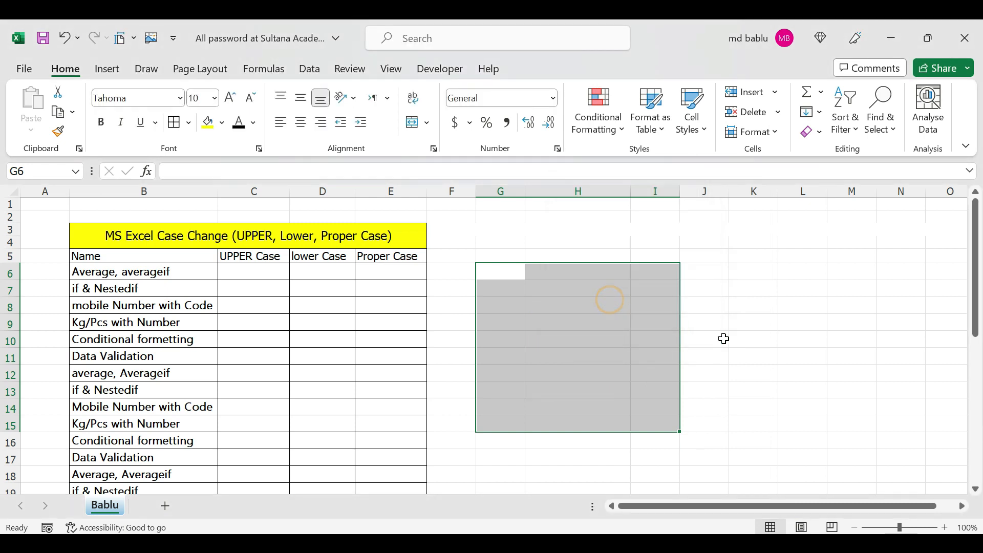
pyautogui.moveTo(749, 340); pyautogui.dragTo(751, 348)
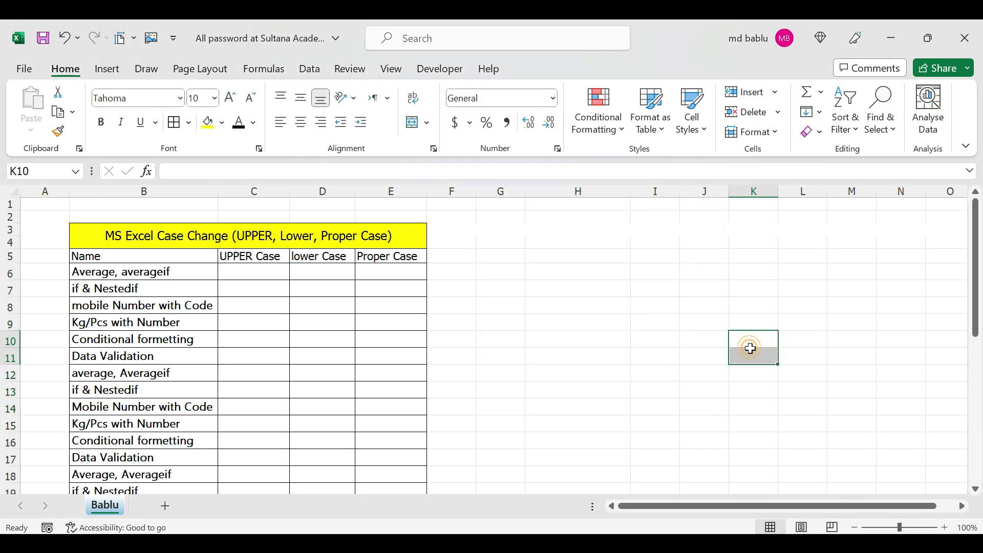
# - Enter the formula =UPPER(B6) in cell C6 of the UPPER Case column
pyautogui.click(241, 273)
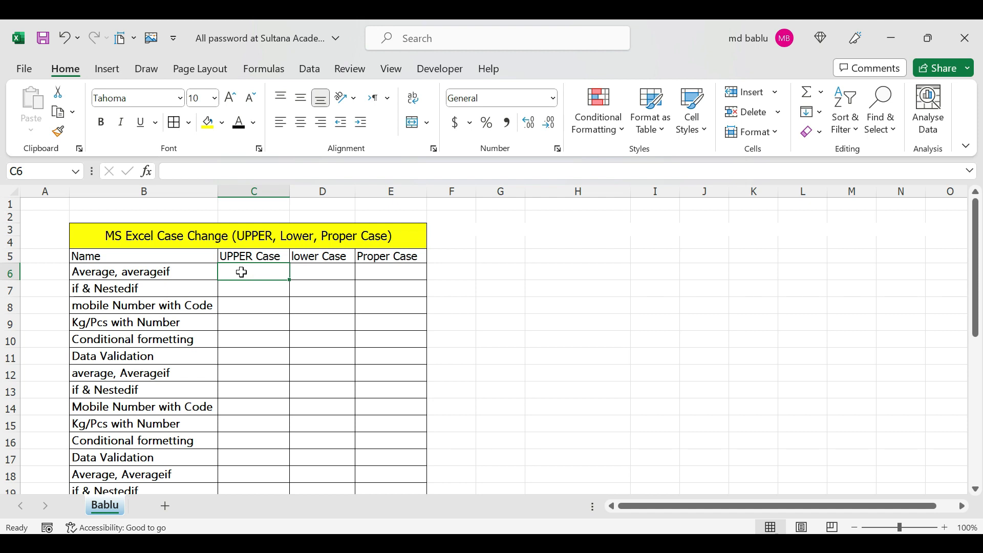
pyautogui.write('=')
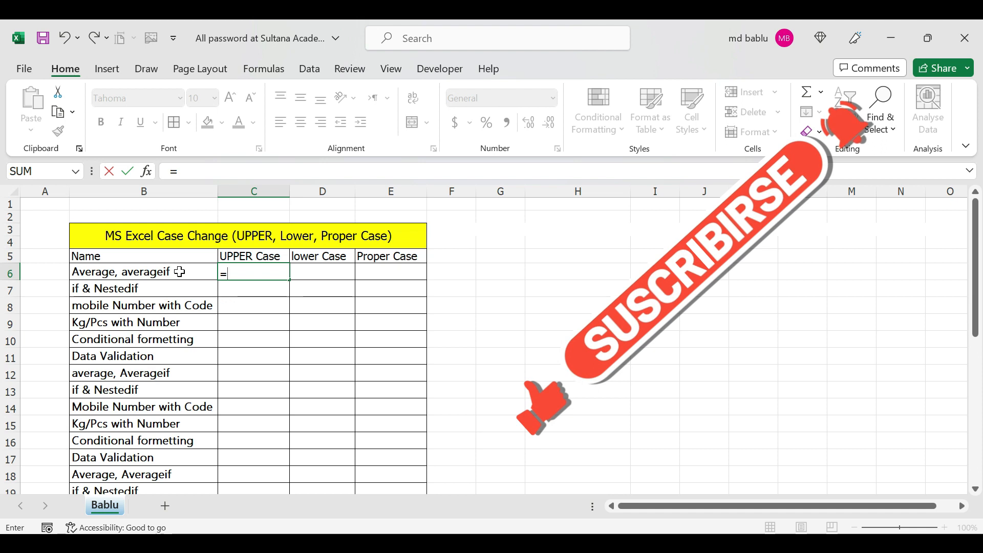
pyautogui.write('Upp')
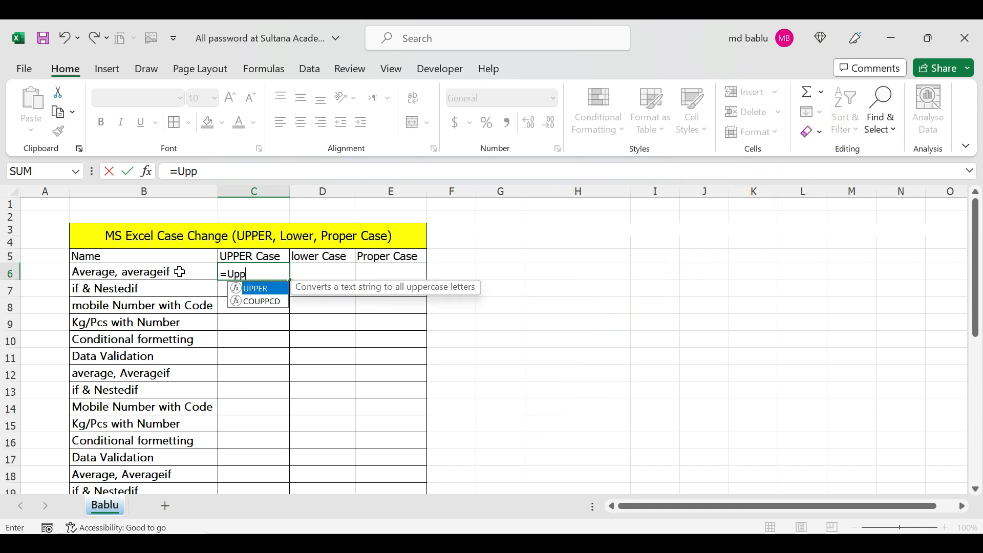
pyautogui.doubleClick(237, 290)
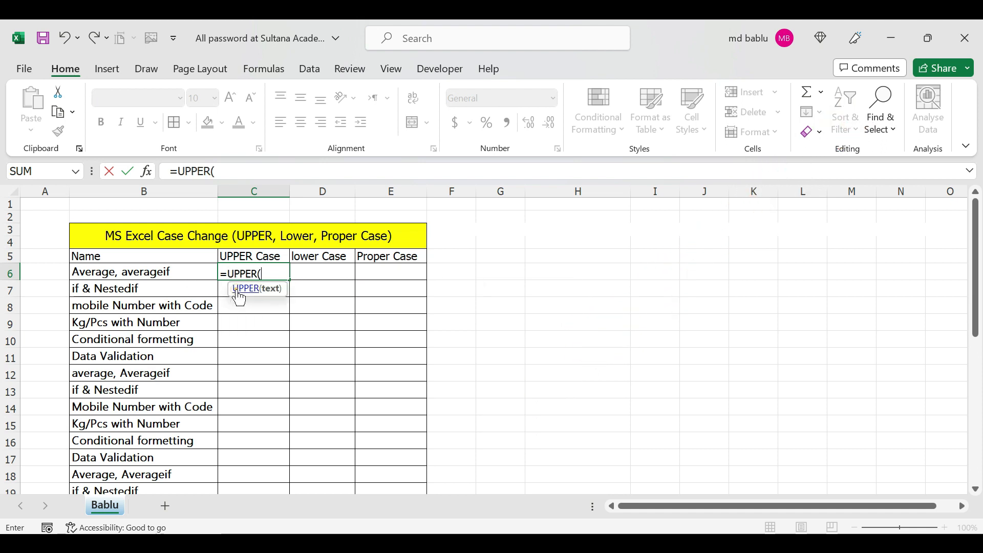
pyautogui.click(147, 274)
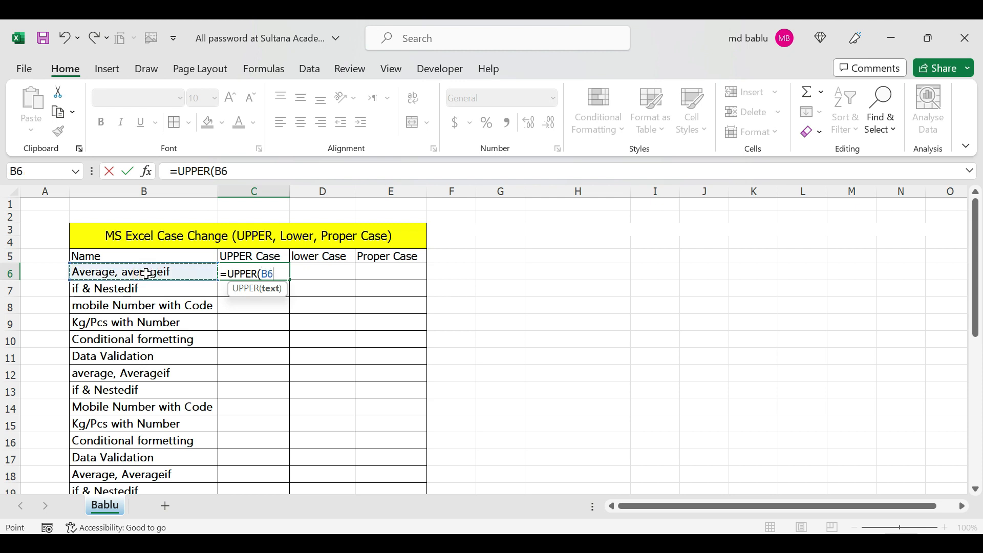
pyautogui.write(')')
pyautogui.press('Return')
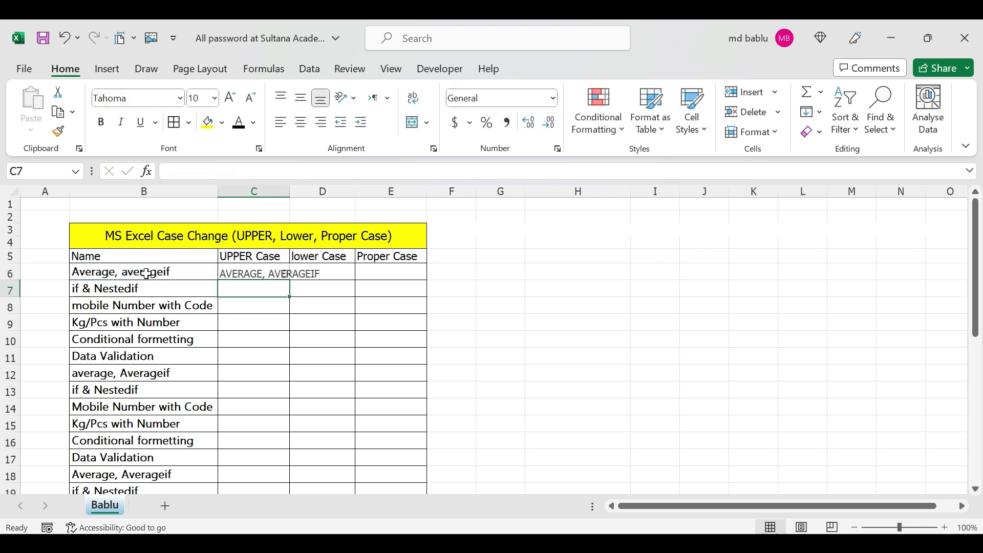
# - Fit column C's width to its contents and compare the formula in C6 with the original name in B6
pyautogui.doubleClick(289, 192)
pyautogui.click(628, 351)
pyautogui.click(143, 271)
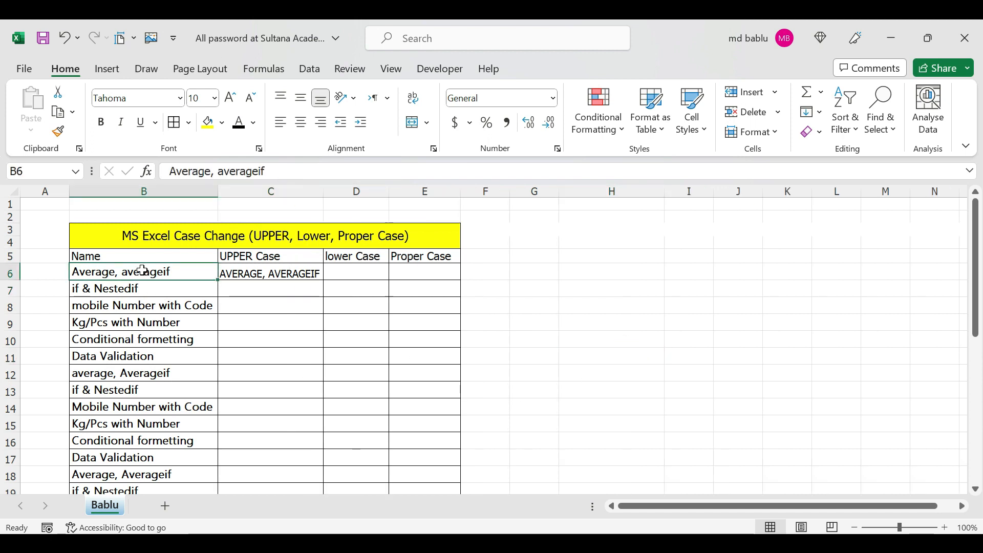
pyautogui.click(262, 274)
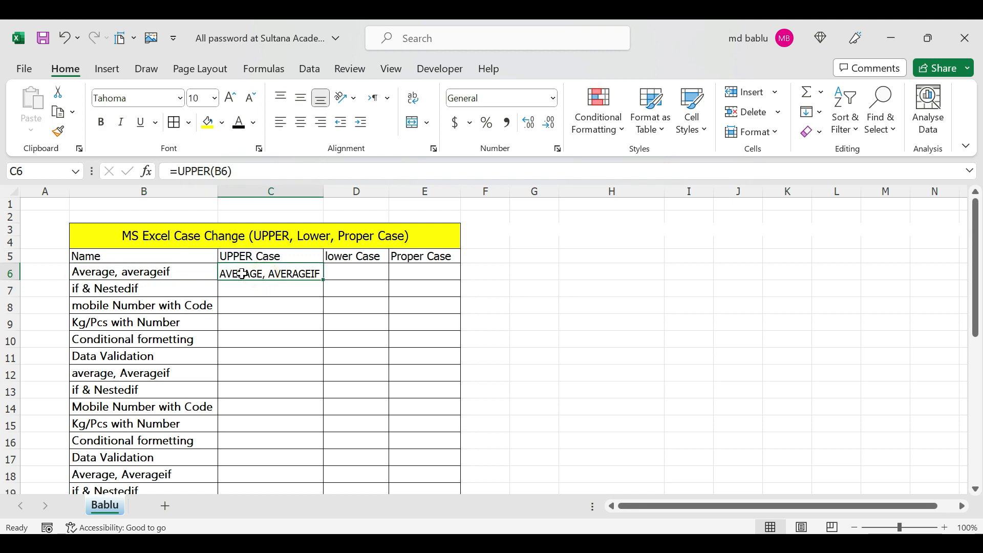
# - Enter the formula =LOWER(B6) in cell D6 of the lower Case column
pyautogui.click(353, 274)
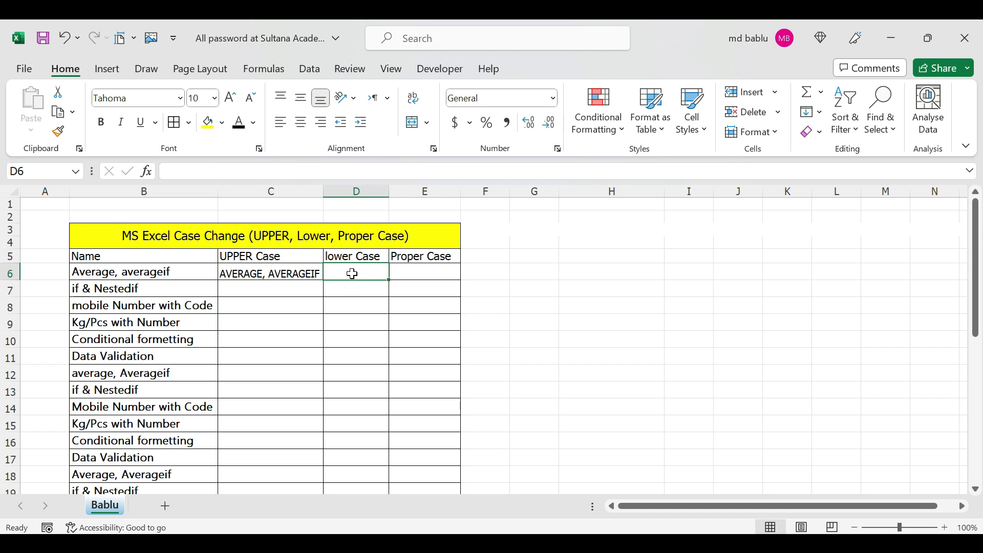
pyautogui.write('+')
pyautogui.press('Escape')
pyautogui.write('=')
pyautogui.click(169, 271)
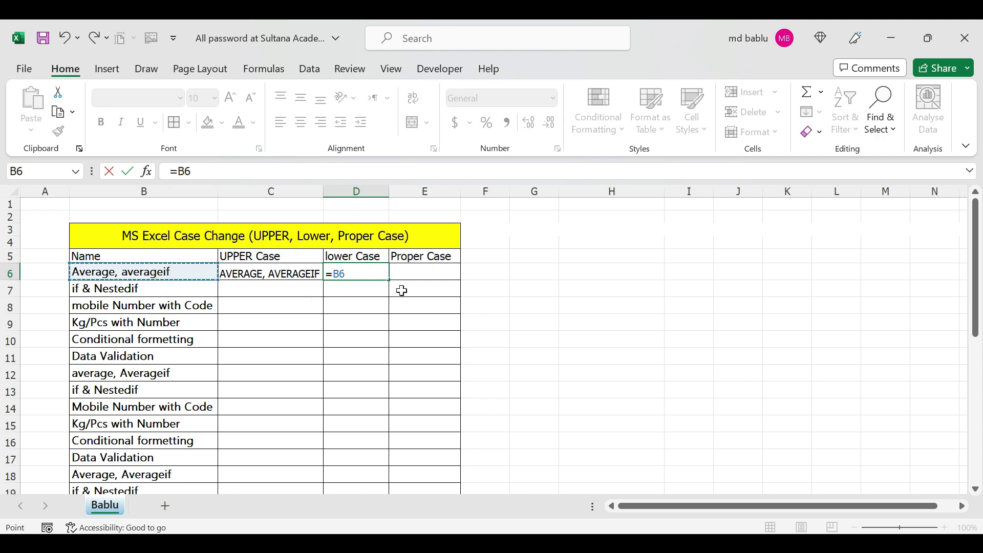
pyautogui.press('BackSpace')
pyautogui.press('BackSpace')
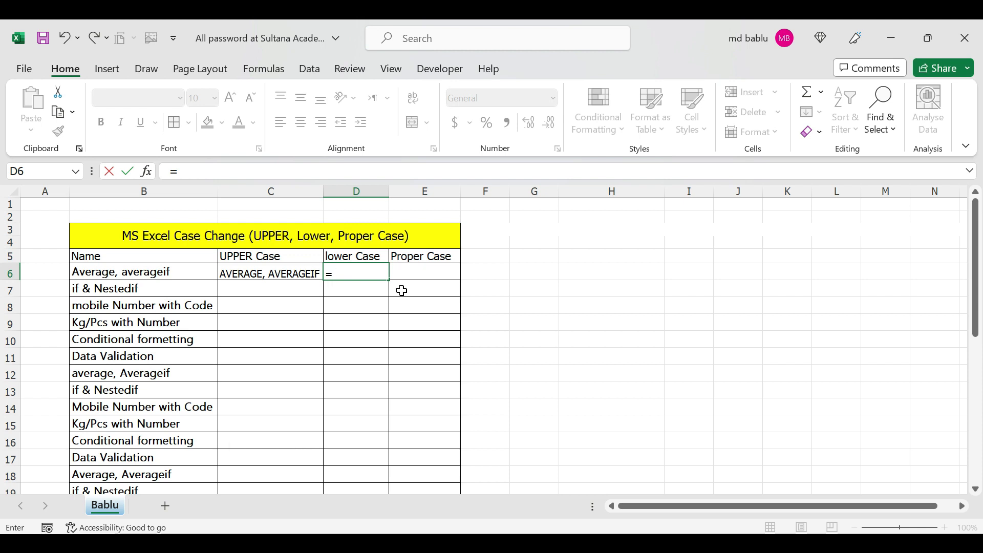
pyautogui.write('L')
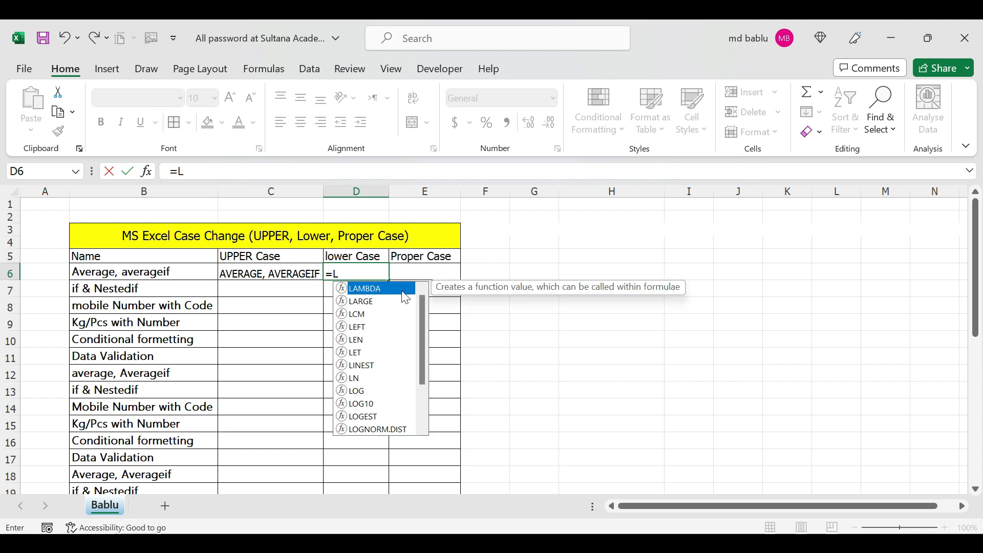
pyautogui.write('p')
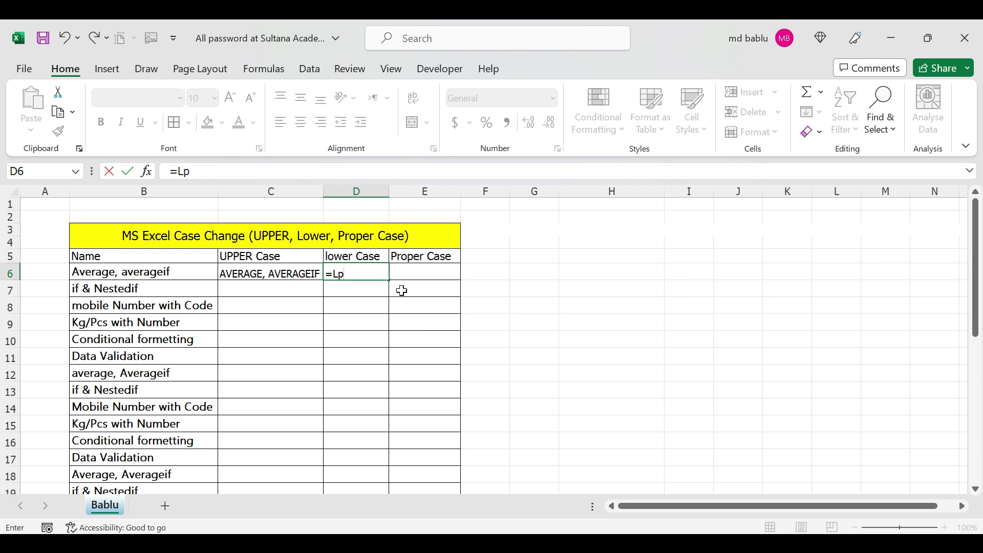
pyautogui.press('BackSpace')
pyautogui.write('ow')
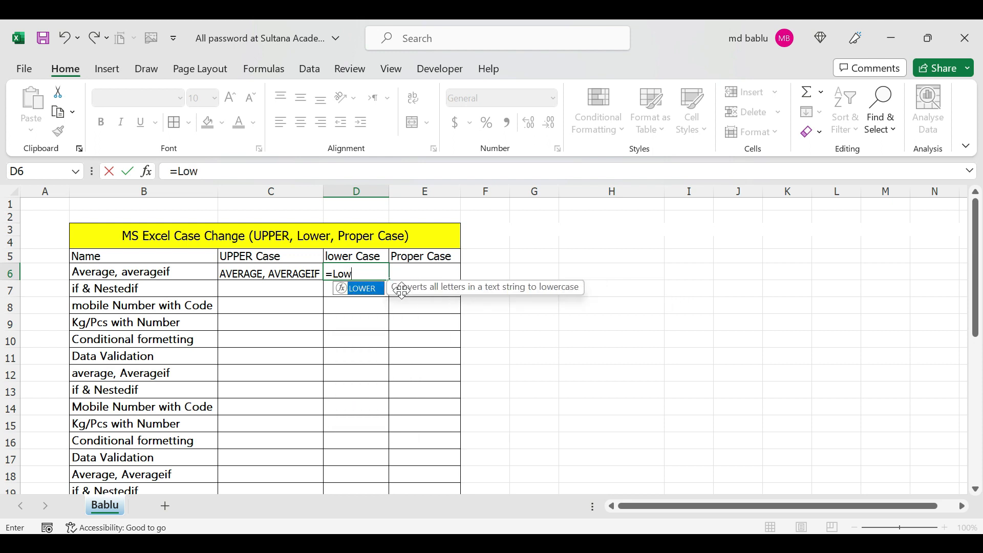
pyautogui.doubleClick(343, 290)
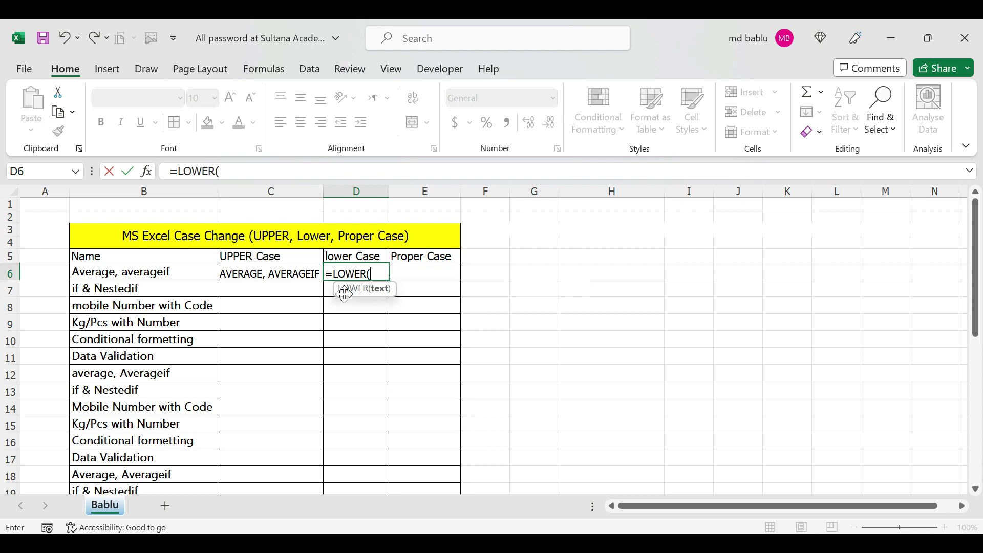
pyautogui.click(167, 270)
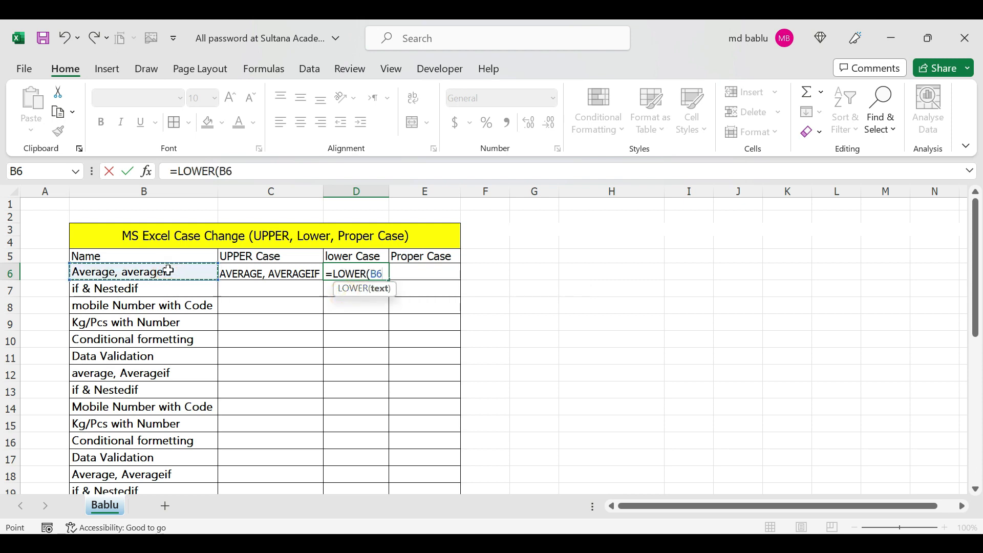
pyautogui.write(')')
pyautogui.press('Return')
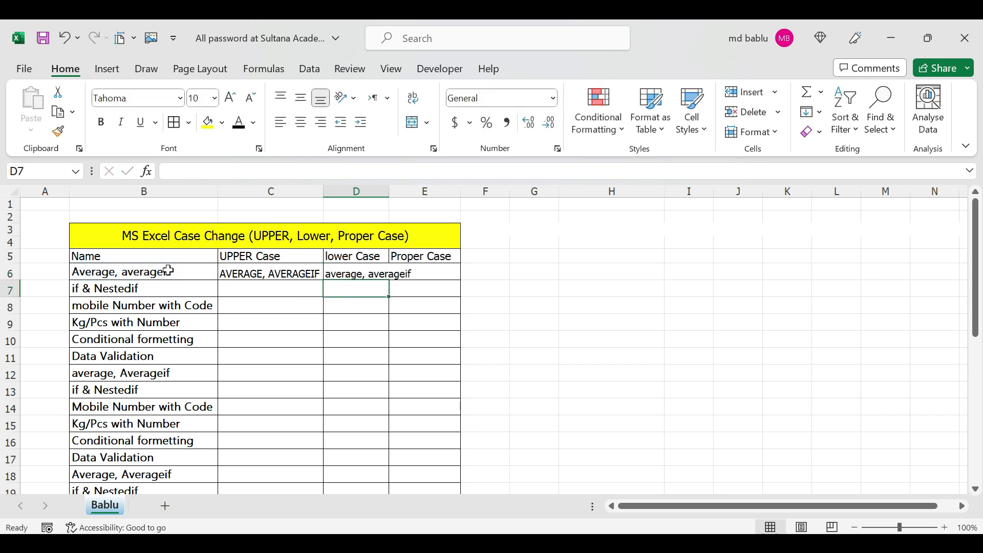
# - Fit column D's width to its contents and enter the formula =PROPER(B6) in cell E6 of the Proper Case column
pyautogui.click(547, 358)
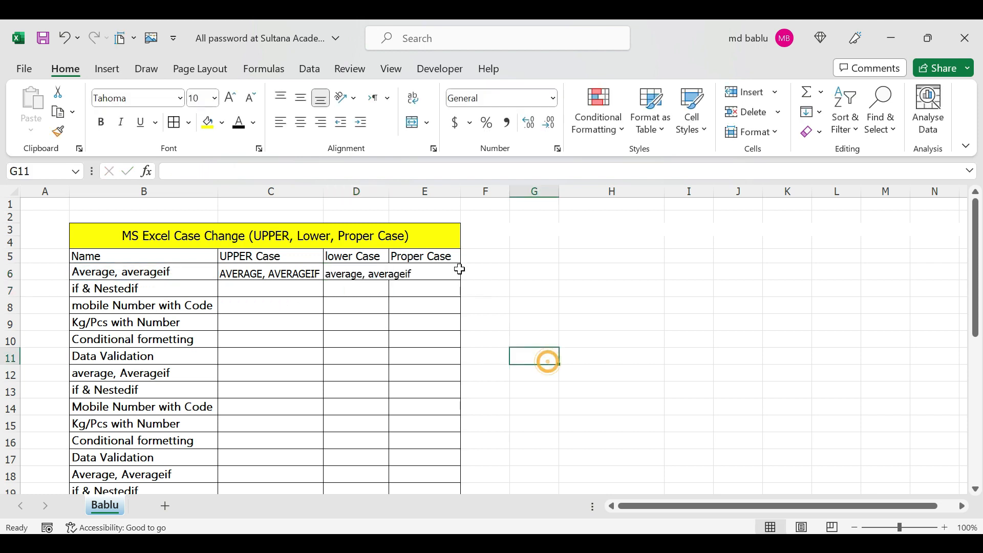
pyautogui.doubleClick(389, 191)
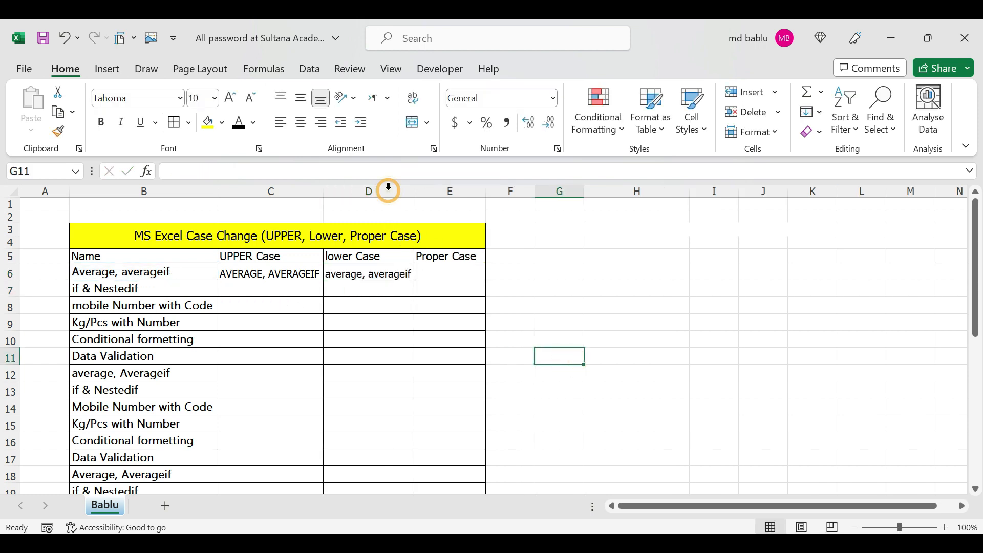
pyautogui.click(436, 273)
pyautogui.doubleClick(435, 273)
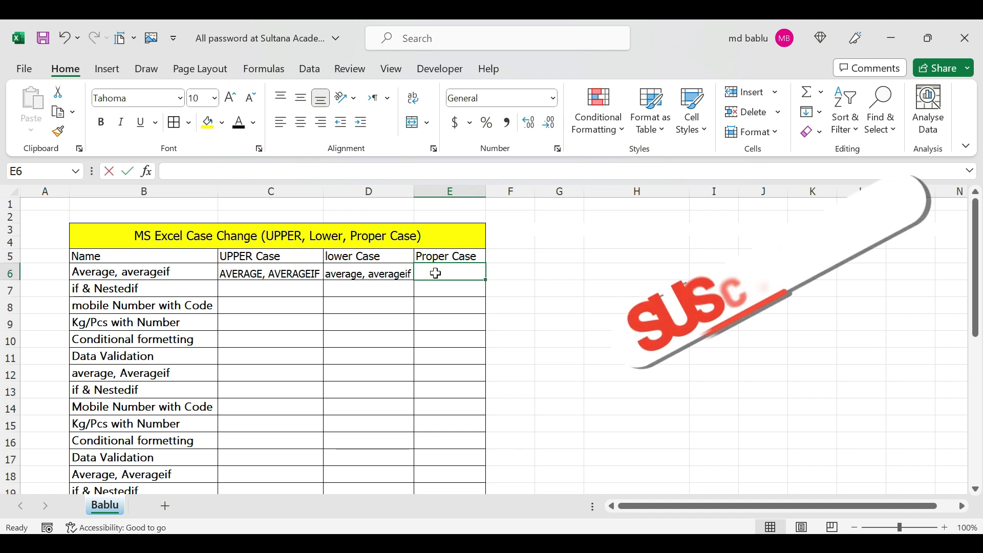
pyautogui.write('=')
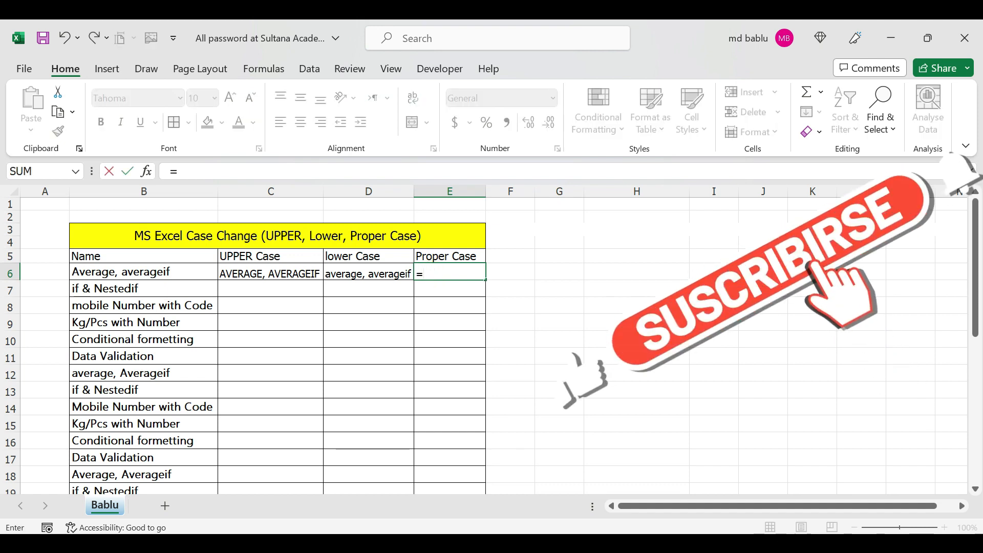
pyautogui.write('Pro')
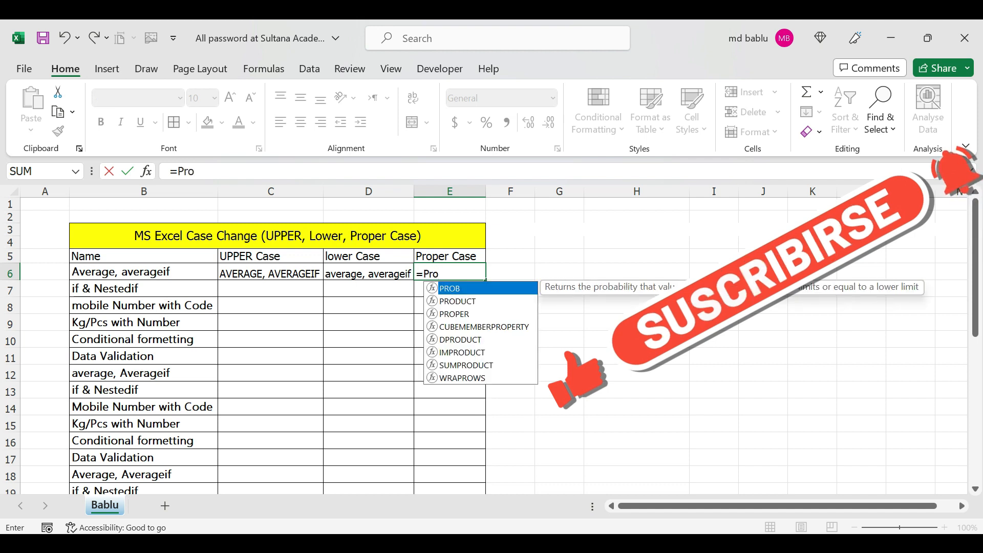
pyautogui.doubleClick(429, 314)
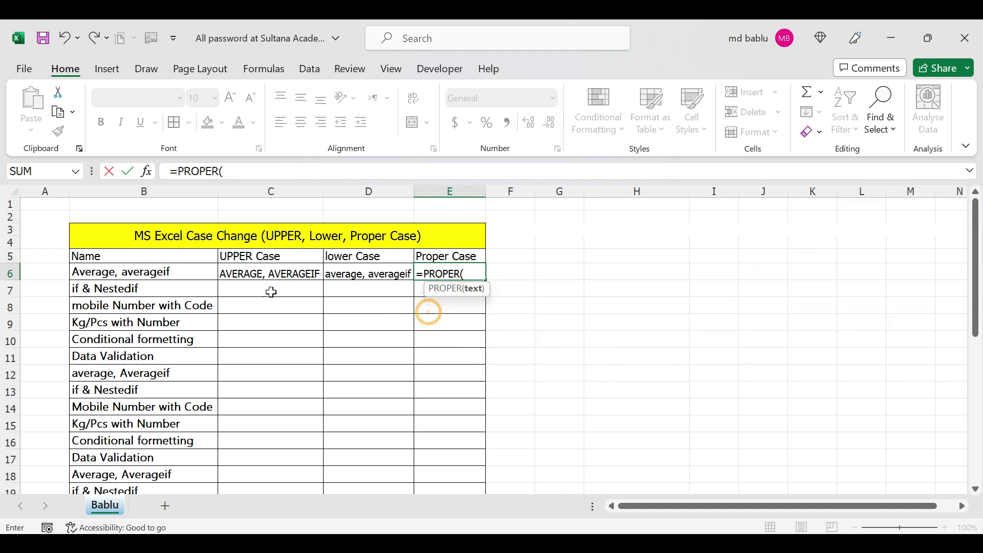
pyautogui.click(150, 272)
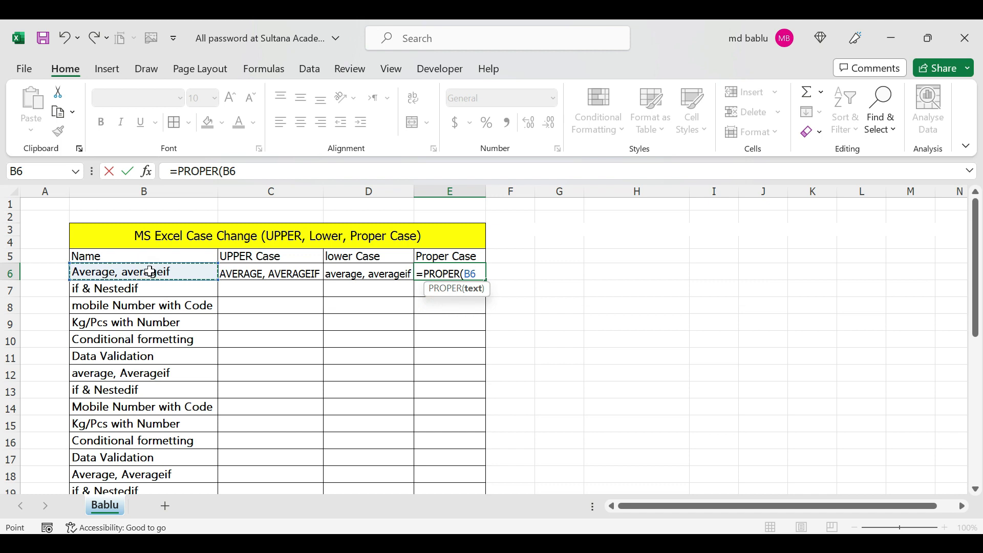
pyautogui.write(')')
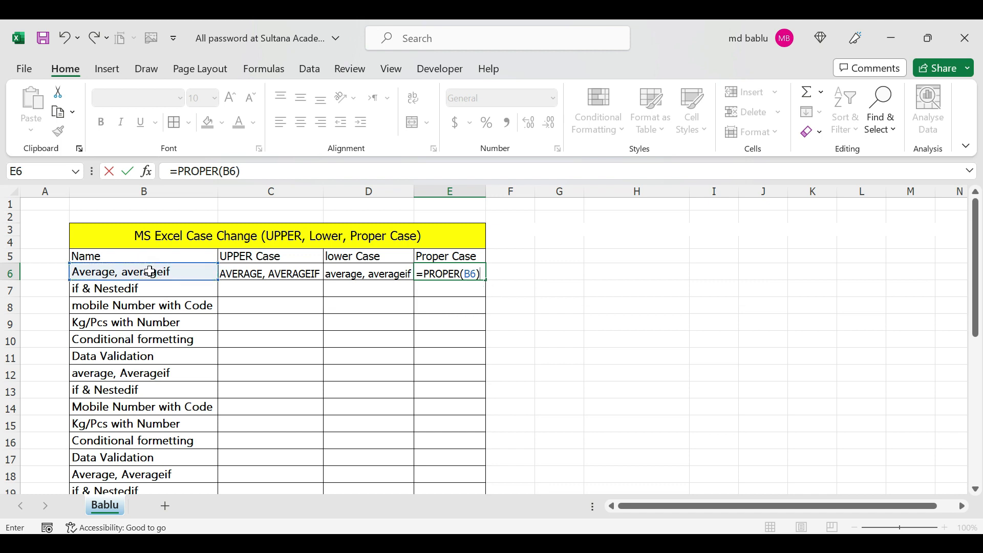
pyautogui.press('Return')
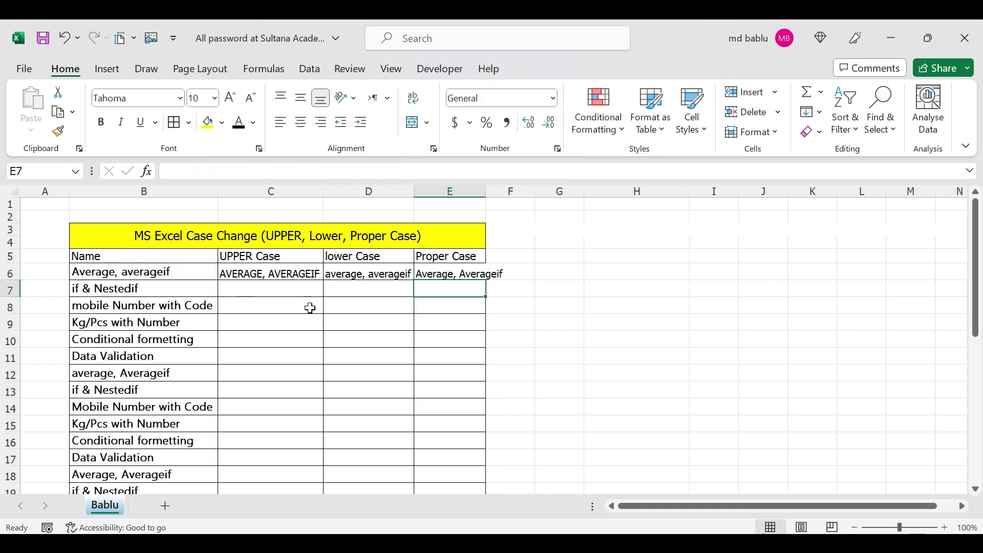
# - Fit column E's width to its contents and review the formulas in C6, D6 and E6
pyautogui.doubleClick(486, 191)
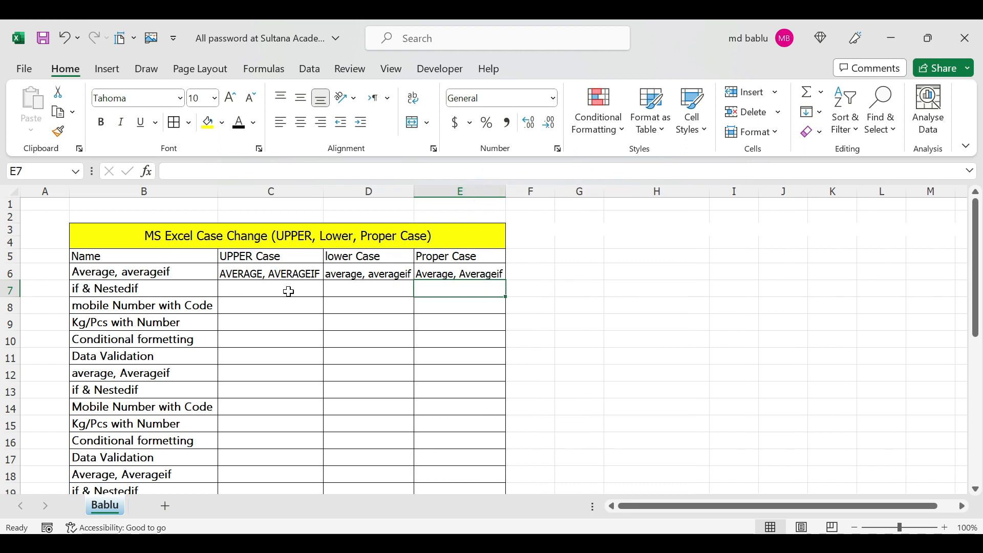
pyautogui.click(253, 274)
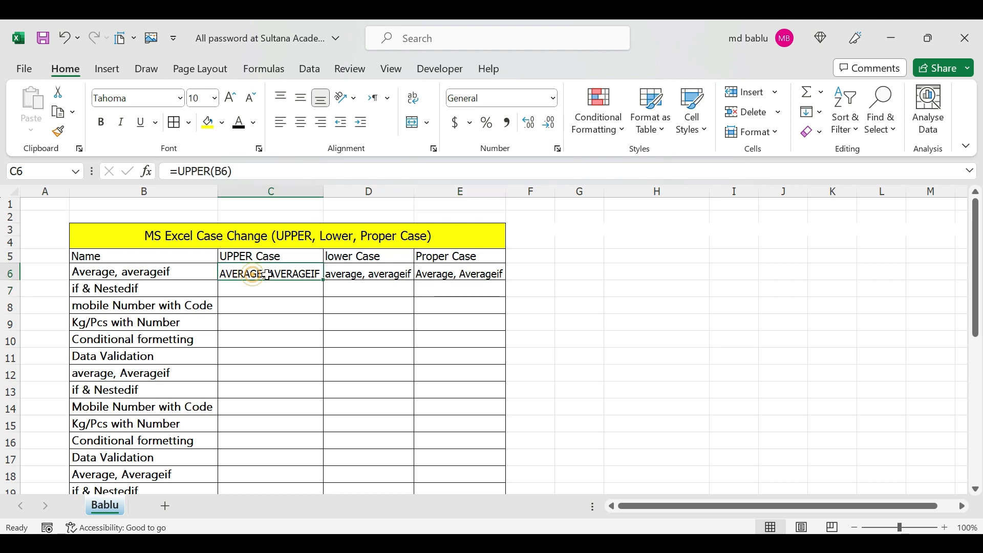
pyautogui.click(358, 275)
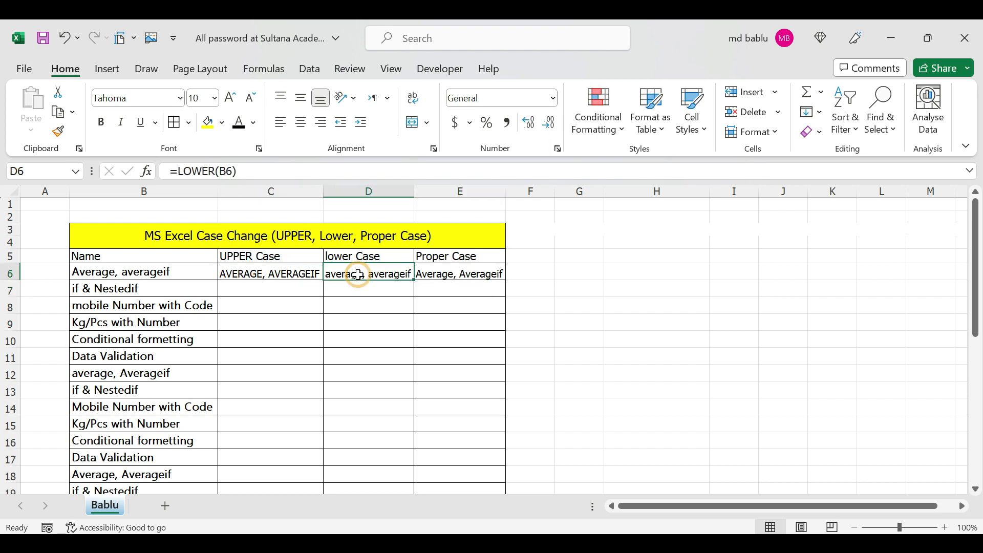
pyautogui.click(446, 274)
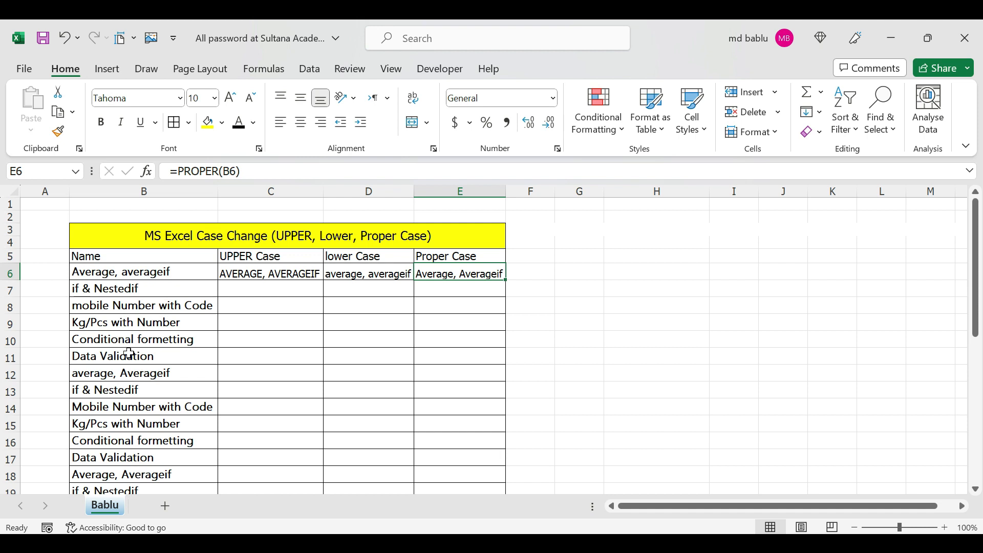
pyautogui.click(247, 290)
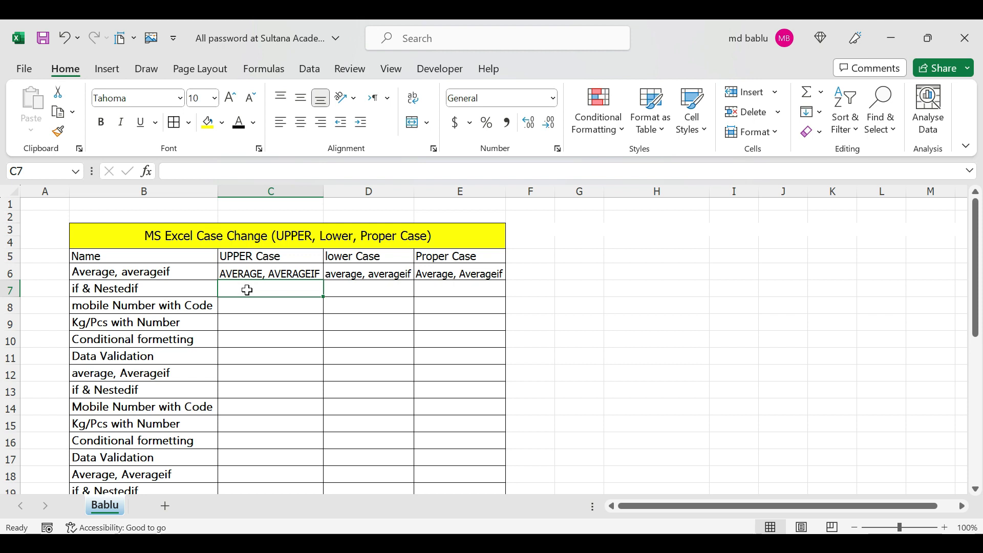
pyautogui.write('=')
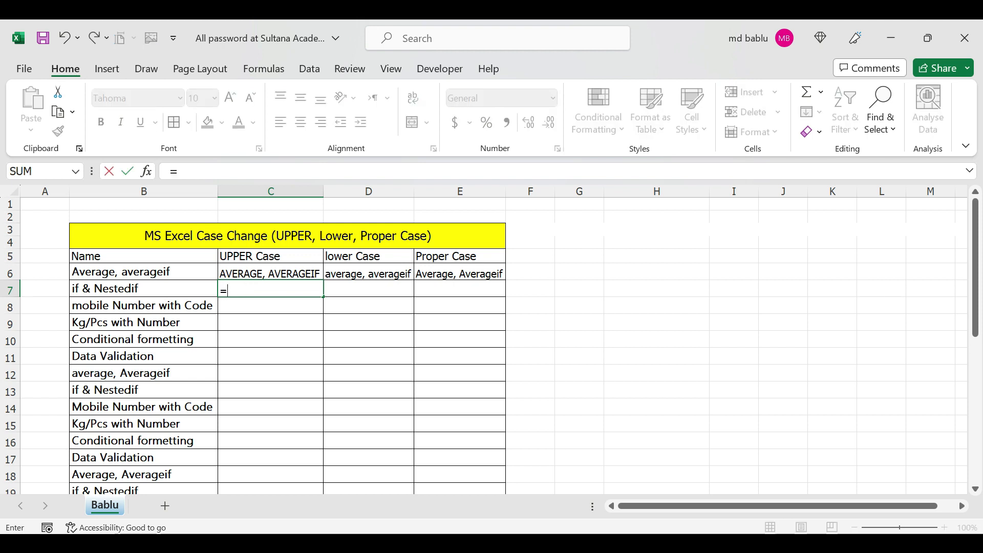
pyautogui.press('Escape')
pyautogui.click(614, 357)
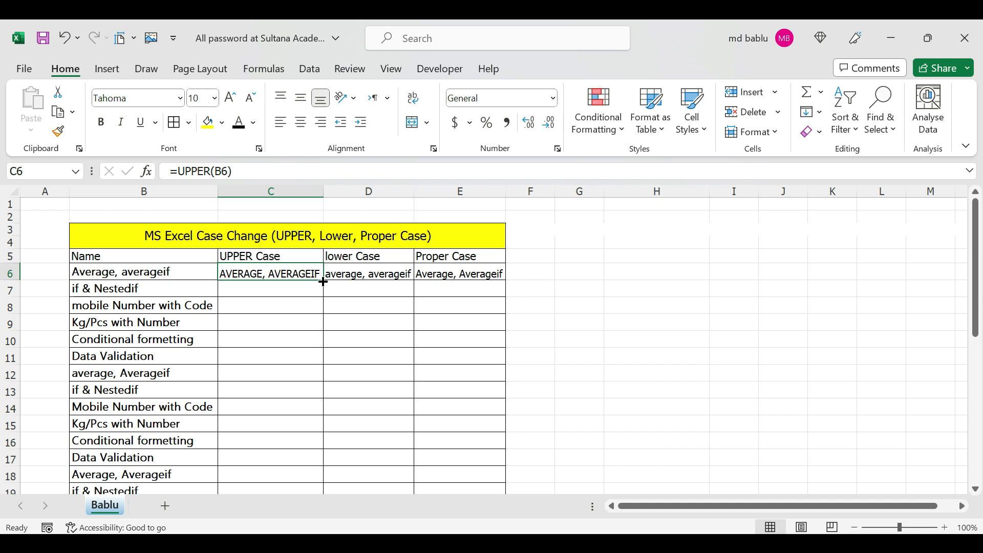
# - Fill the UPPER formula from C6 down to the last row of the table
pyautogui.doubleClick(323, 282)
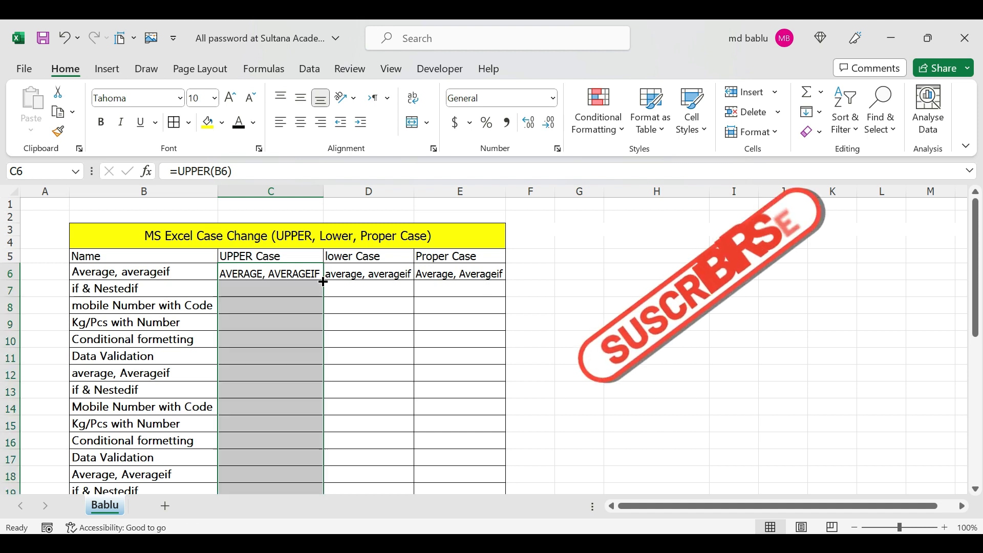
pyautogui.scroll(-6, 275, 420)
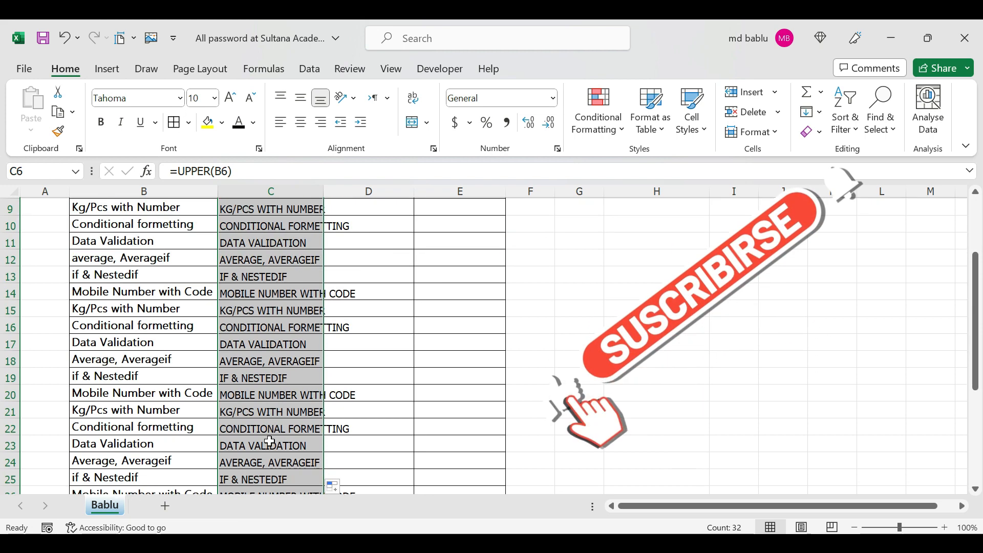
pyautogui.scroll(6, 270, 439)
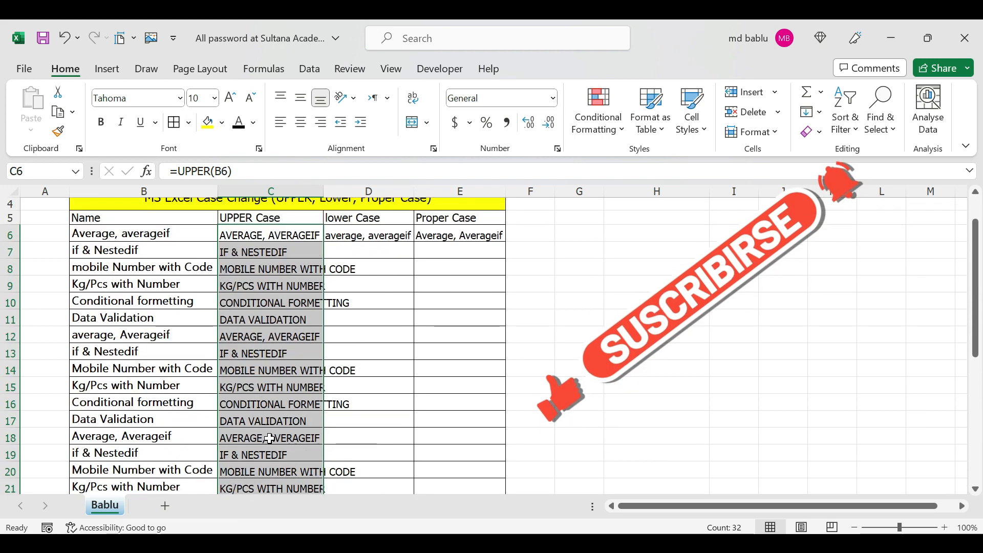
# - Fill the LOWER formula from D6 and the PROPER formula from E6 down to the last row of the table
pyautogui.click(383, 274)
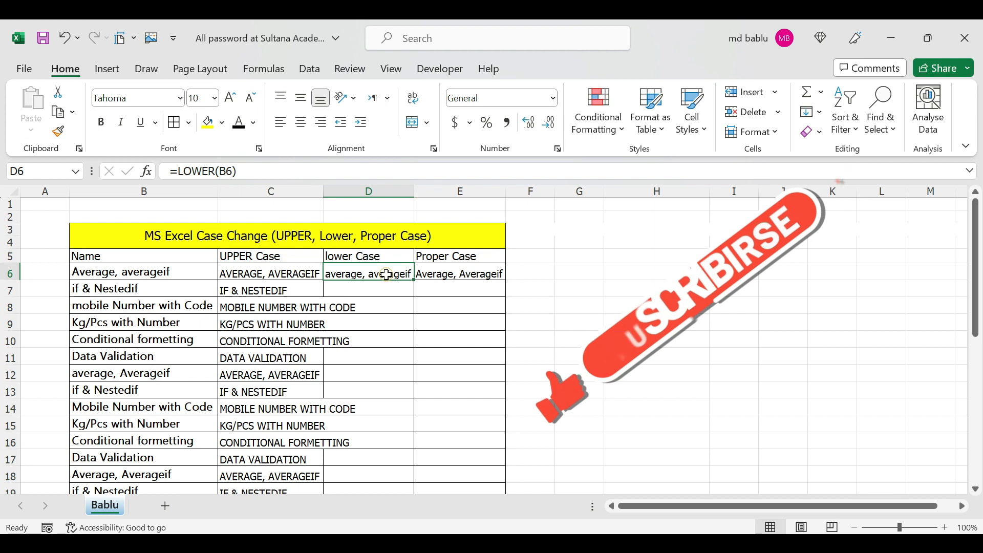
pyautogui.doubleClick(415, 280)
pyautogui.click(474, 272)
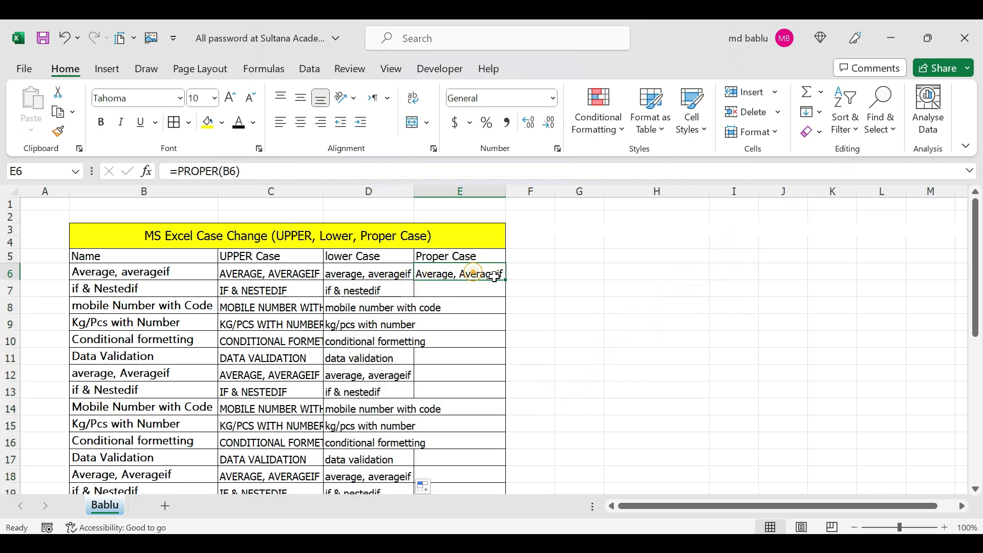
pyautogui.doubleClick(506, 278)
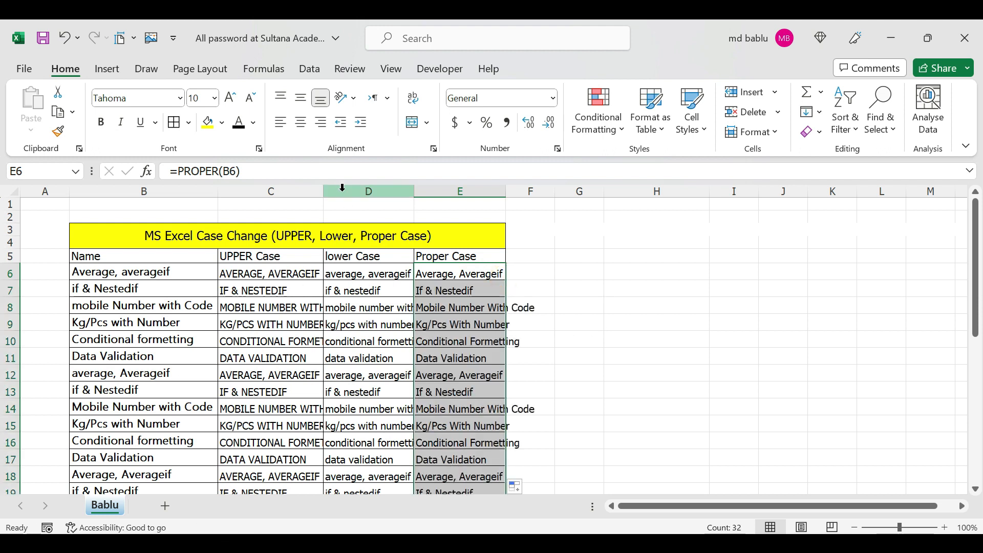
# - Fit the widths of columns C, D and E to their filled contents
pyautogui.doubleClick(323, 191)
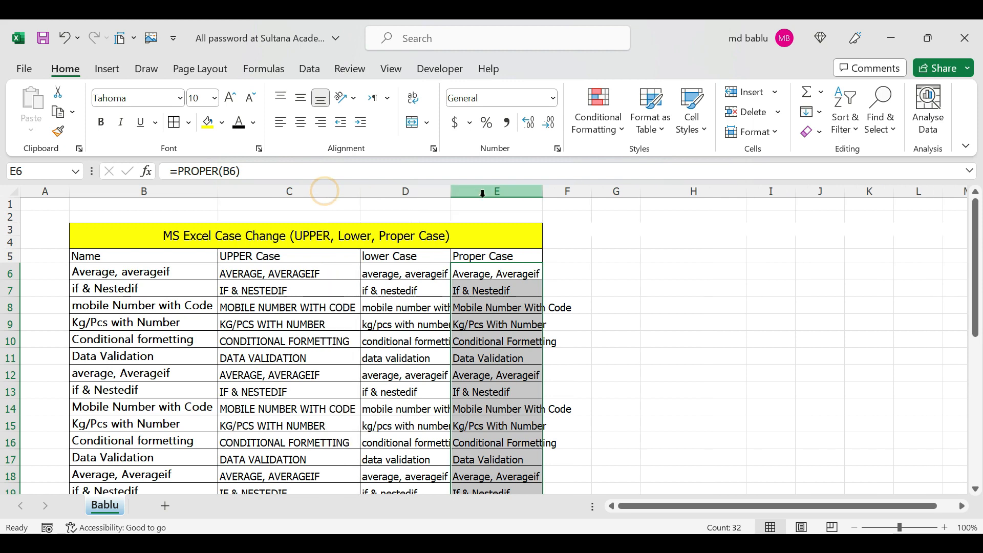
pyautogui.doubleClick(450, 191)
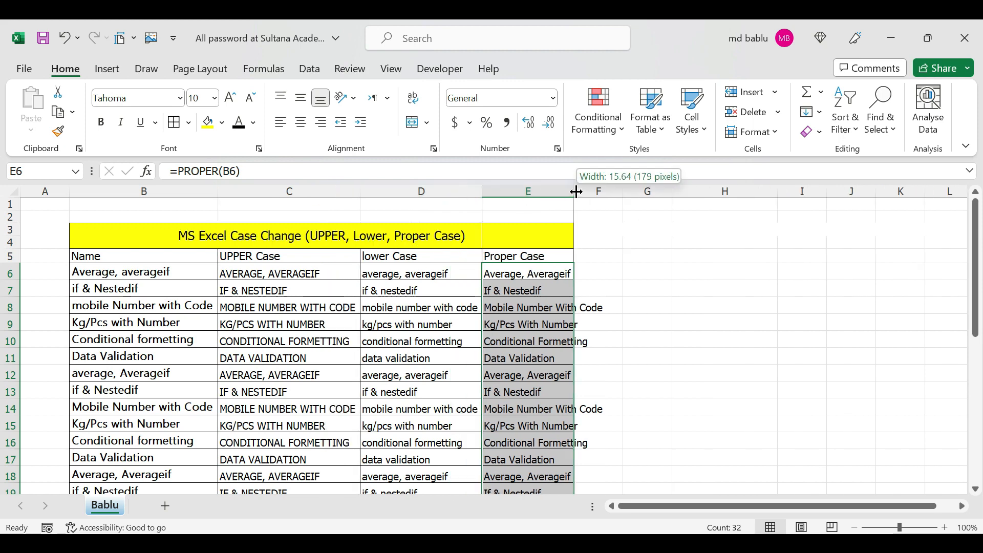
pyautogui.doubleClick(576, 192)
pyautogui.scroll(-1, 646, 364)
pyautogui.scroll(1, 646, 364)
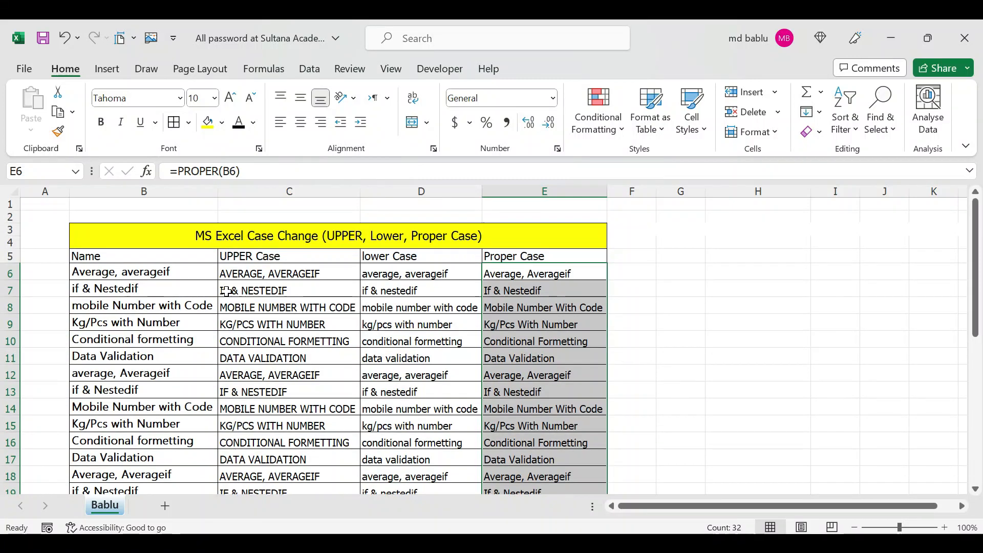
# - Make the table headers in B5:E5 bold
pyautogui.moveTo(134, 254); pyautogui.dragTo(512, 256)
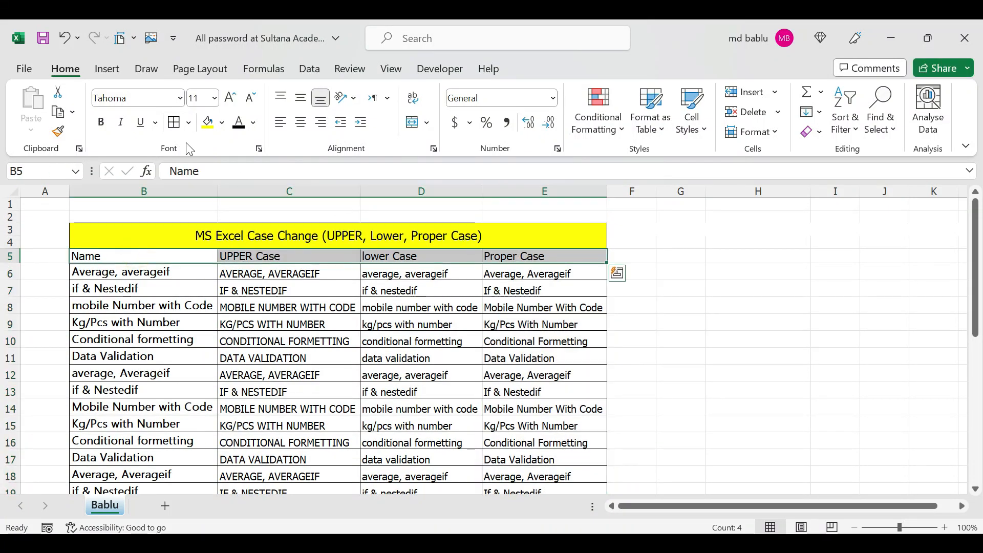
pyautogui.click(101, 123)
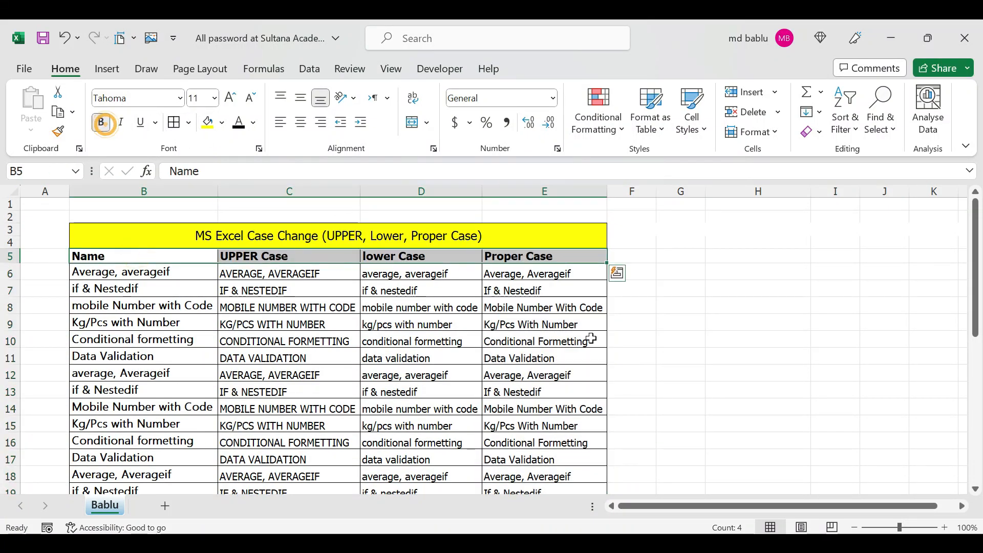
pyautogui.click(757, 354)
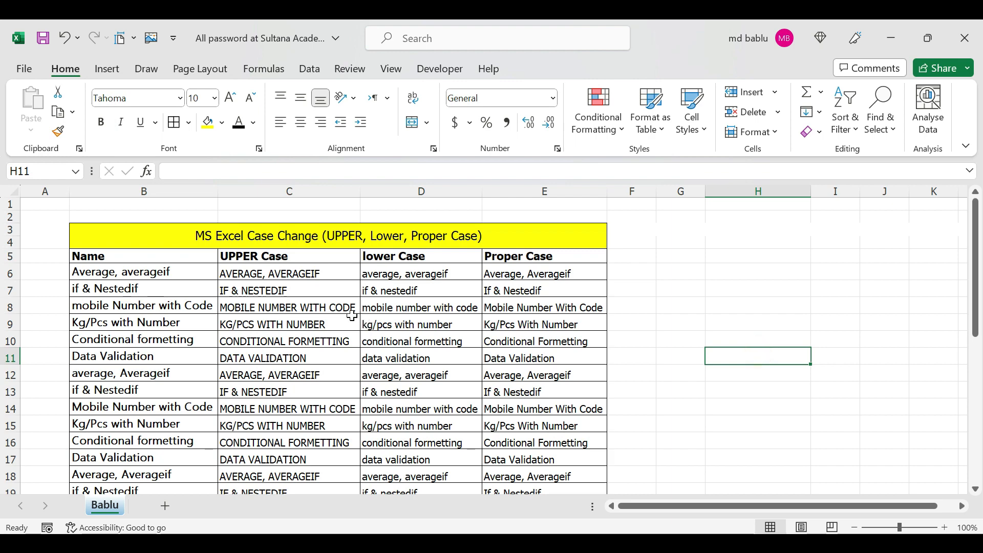
pyautogui.scroll(-3, 352, 315)
pyautogui.scroll(3, 352, 316)
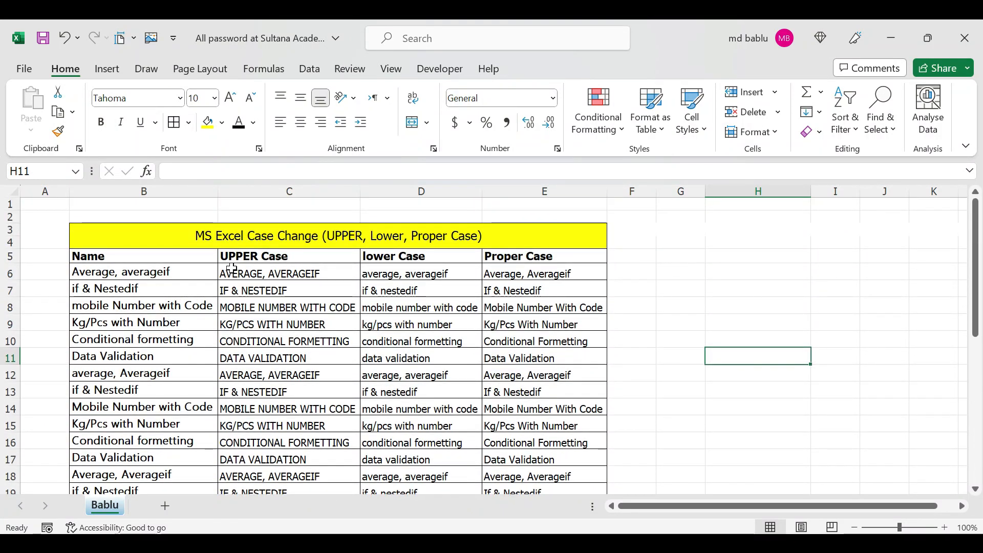
pyautogui.moveTo(246, 259); pyautogui.dragTo(563, 274)
pyautogui.click(665, 321)
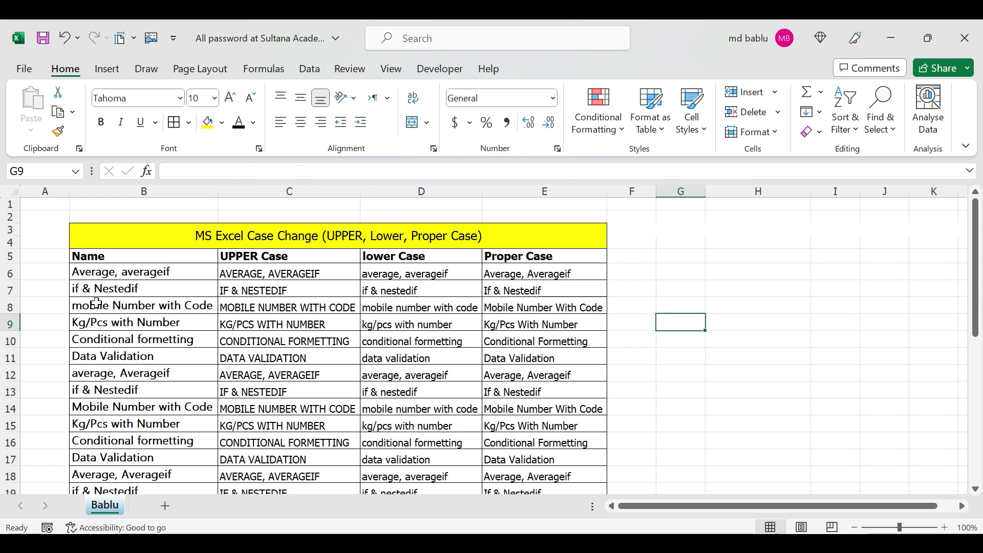
# - Clear the name in B7 to test the formulas that depend on it, and undo the deletion
pyautogui.click(125, 291)
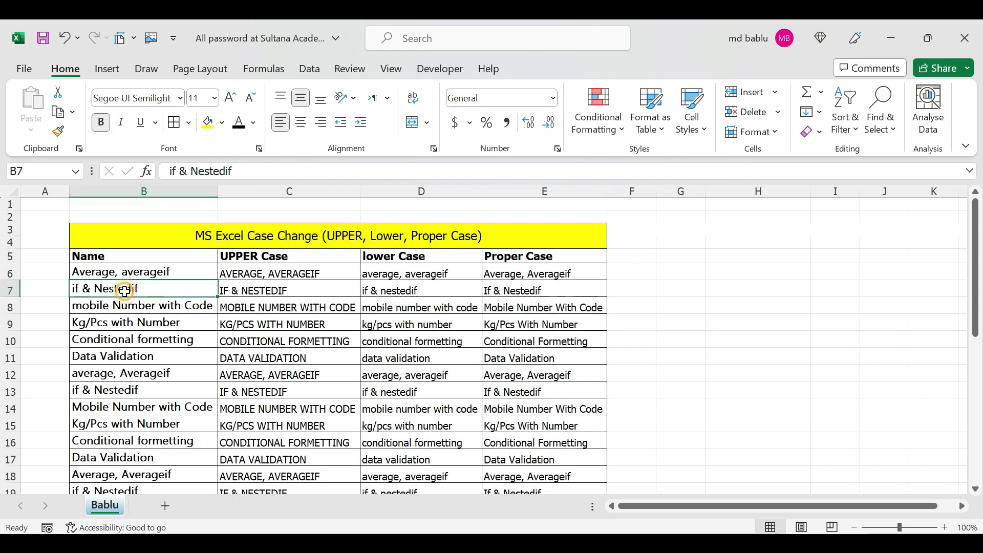
pyautogui.press('Delete')
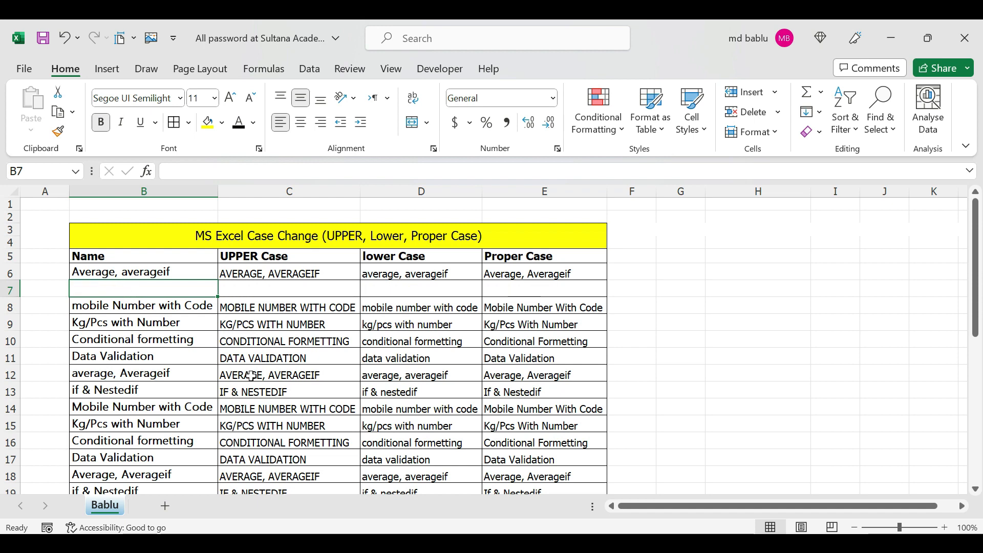
pyautogui.click(71, 43)
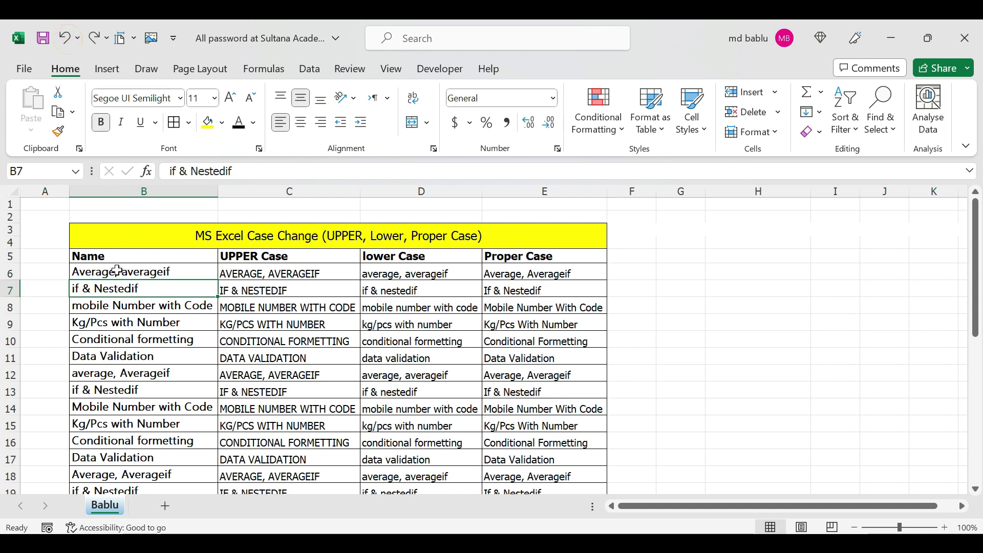
# - Compare the original names in column B with the converted text in the UPPER, lower and Proper Case columns
pyautogui.moveTo(119, 273); pyautogui.dragTo(164, 374)
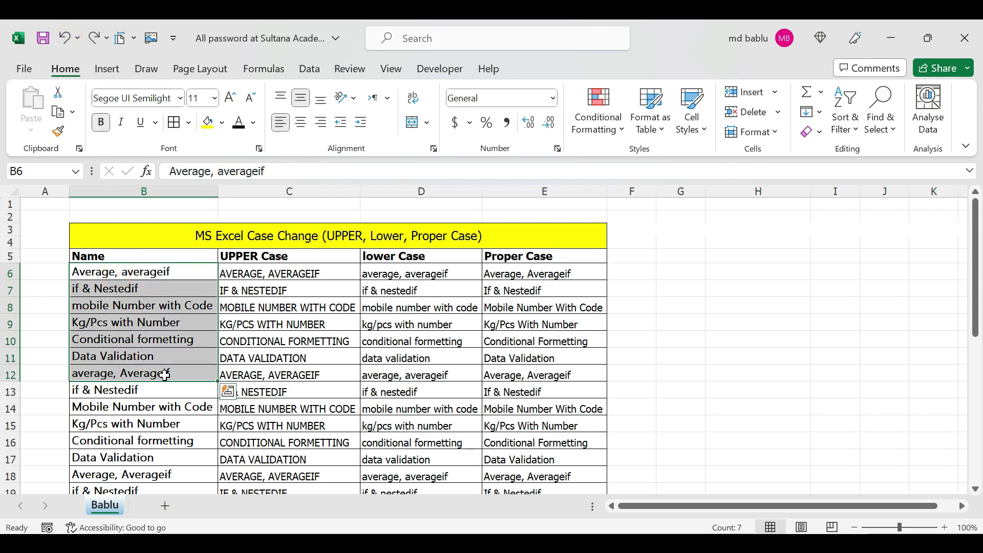
pyautogui.click(770, 389)
pyautogui.moveTo(247, 274); pyautogui.dragTo(248, 445)
pyautogui.moveTo(399, 271); pyautogui.dragTo(410, 392)
pyautogui.moveTo(495, 274); pyautogui.dragTo(512, 391)
pyautogui.click(297, 256)
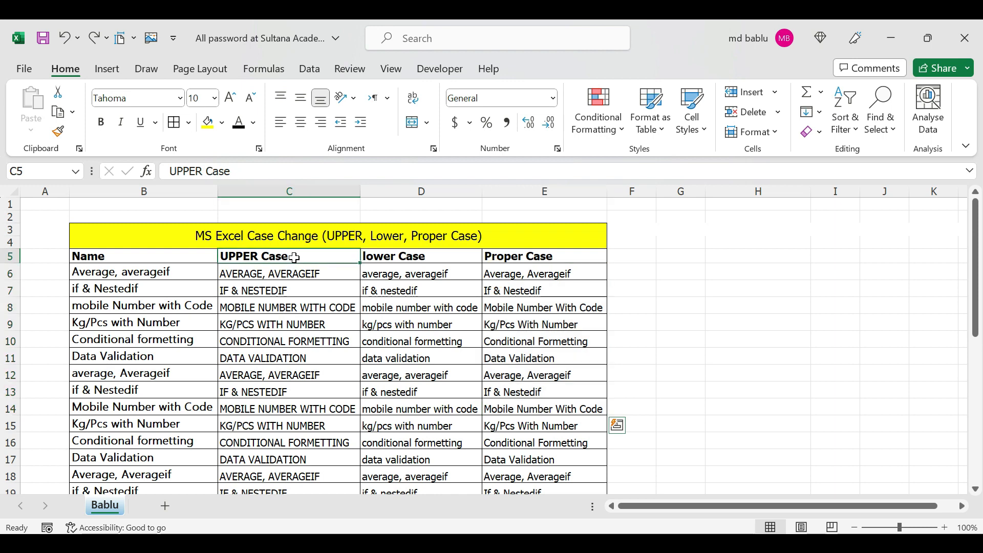
pyautogui.click(435, 247)
pyautogui.click(441, 259)
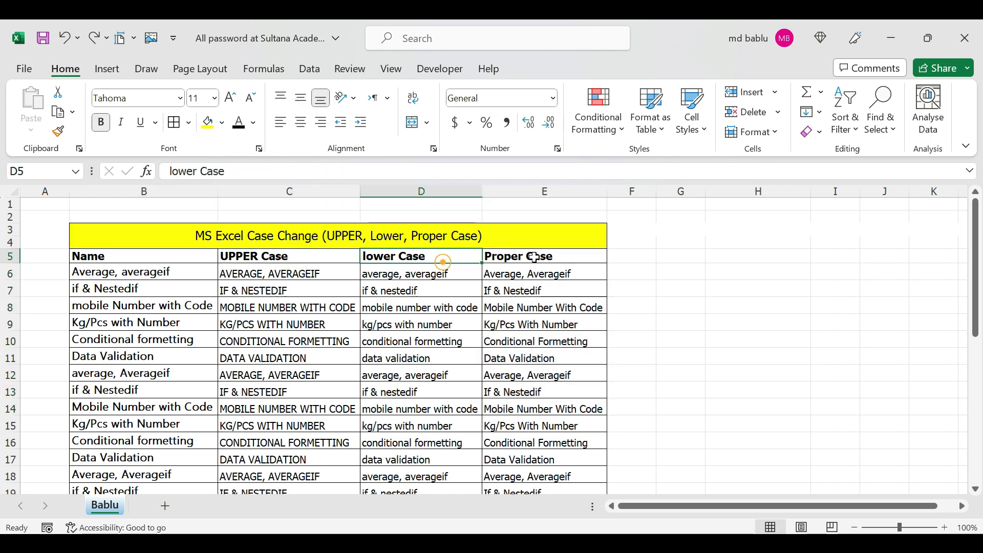
pyautogui.click(539, 254)
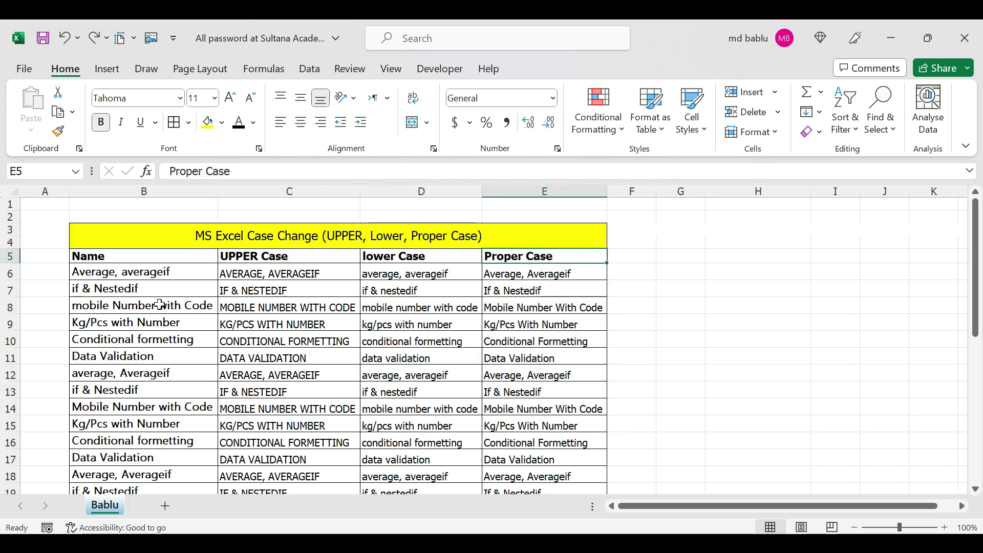
# - Clear the names in B7 and B10 to test the formulas that depend on them, and undo both deletions
pyautogui.click(110, 292)
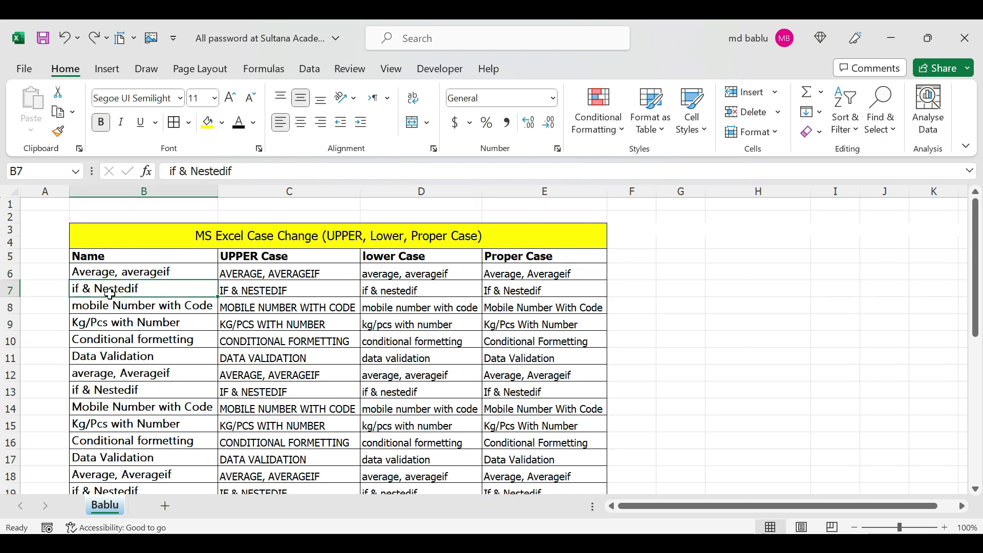
pyautogui.press('Delete')
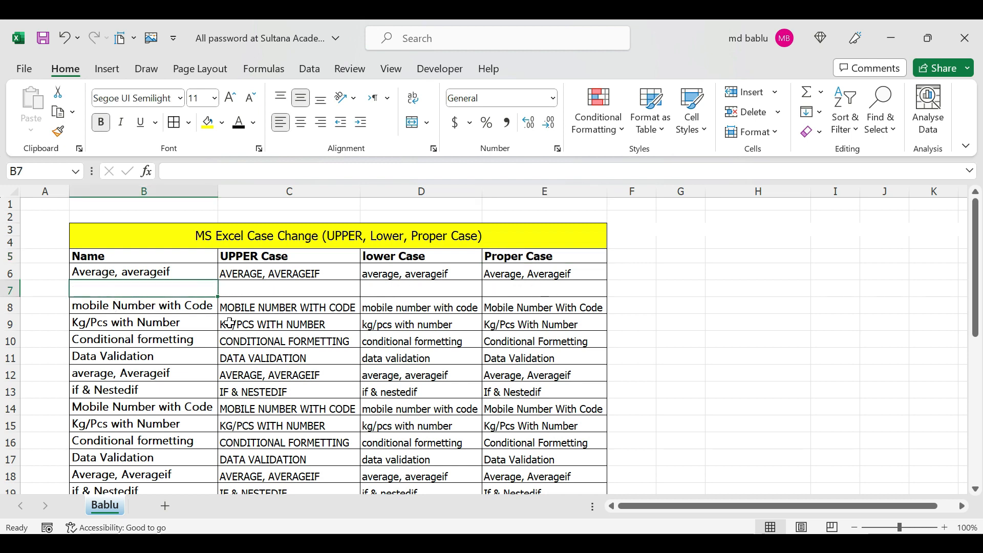
pyautogui.click(154, 342)
pyautogui.press('Delete')
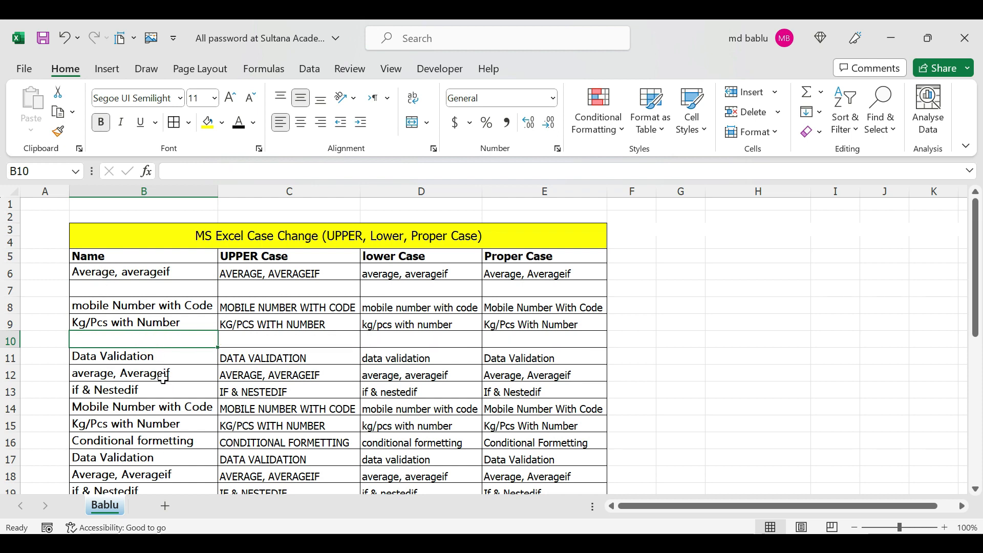
pyautogui.click(65, 39)
pyautogui.click(67, 40)
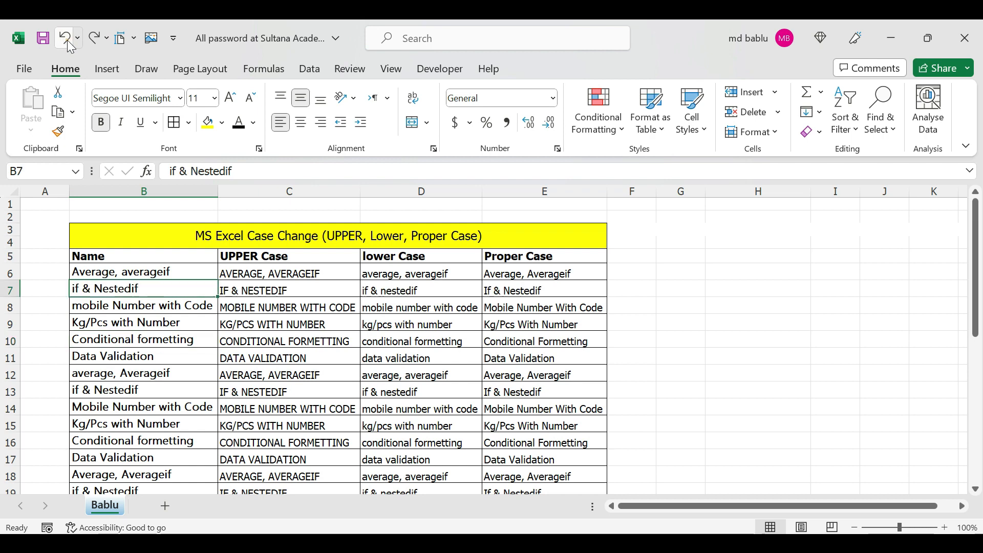
pyautogui.click(687, 360)
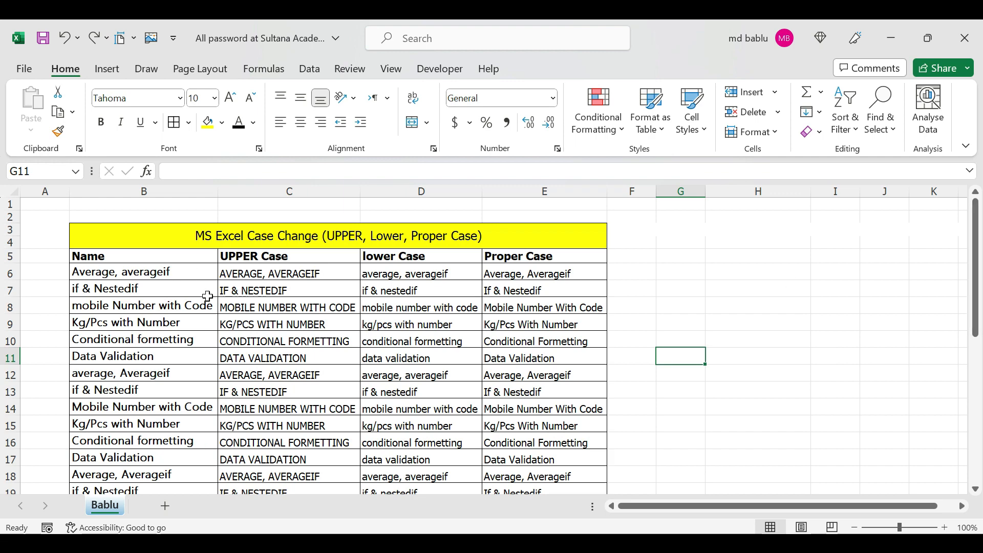
# - Copy the converted text in C6:E37 and paste it back in place as values only, replacing the formulas
pyautogui.moveTo(264, 272); pyautogui.dragTo(529, 345)
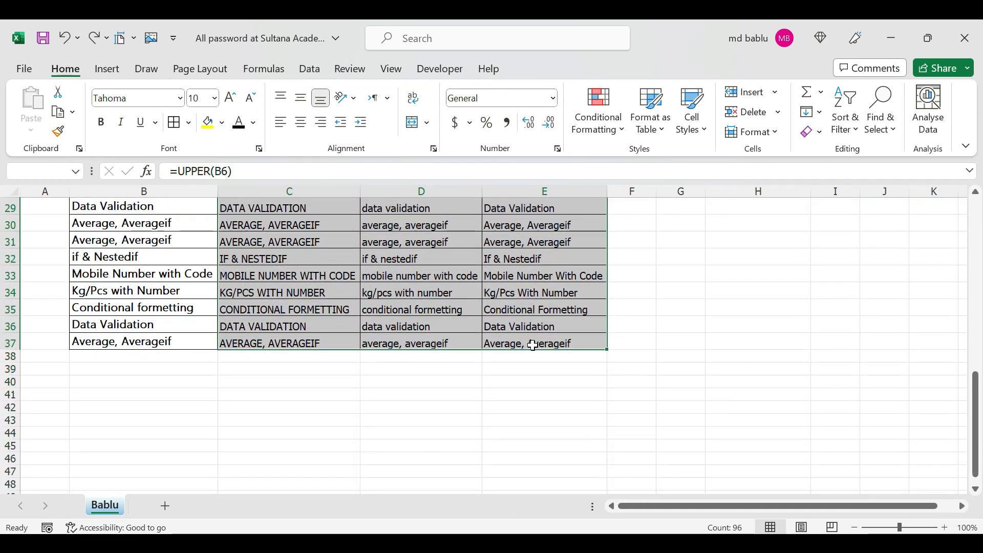
pyautogui.rightClick(417, 244)
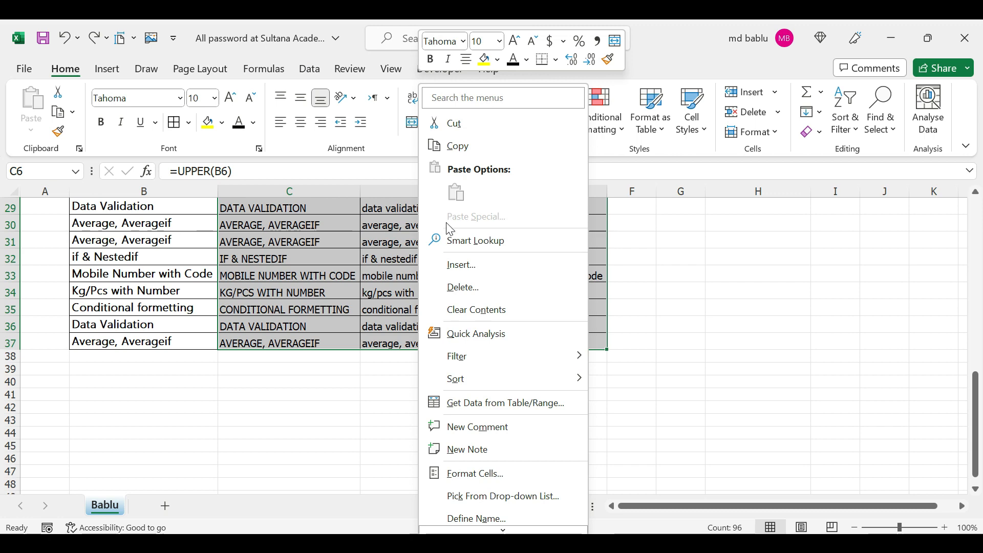
pyautogui.click(456, 146)
pyautogui.scroll(9, 237, 274)
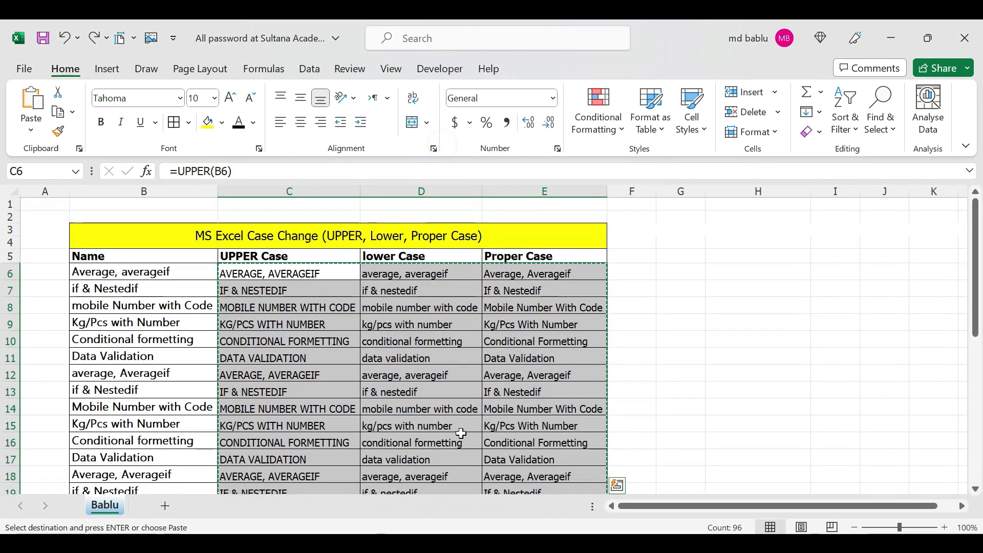
pyautogui.click(238, 276)
pyautogui.moveTo(237, 277); pyautogui.dragTo(522, 278)
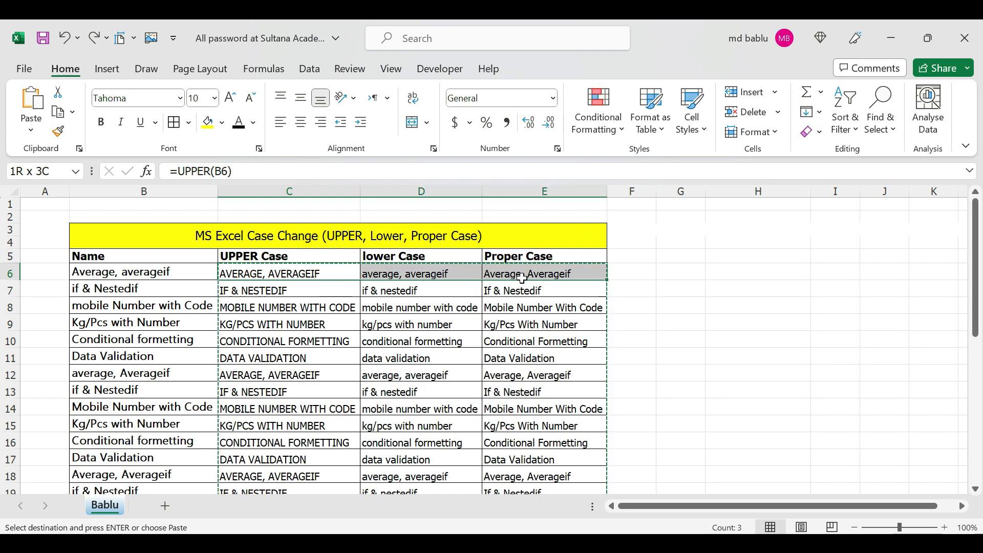
pyautogui.rightClick(319, 277)
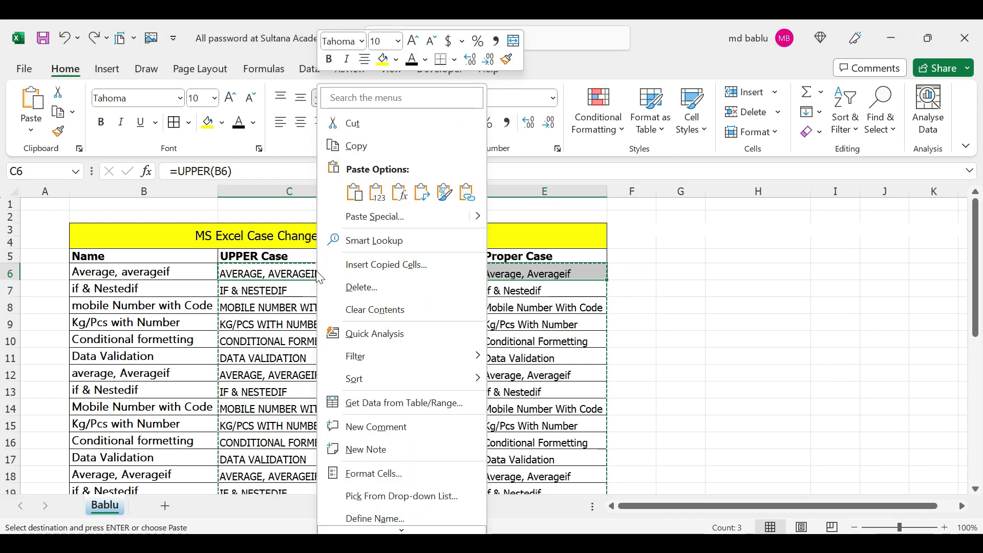
pyautogui.click(358, 197)
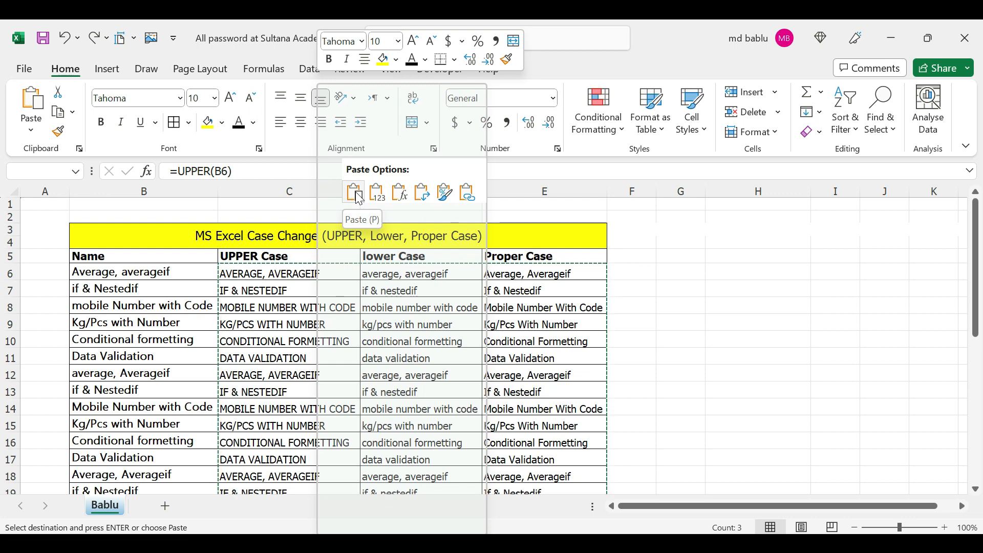
pyautogui.click(378, 195)
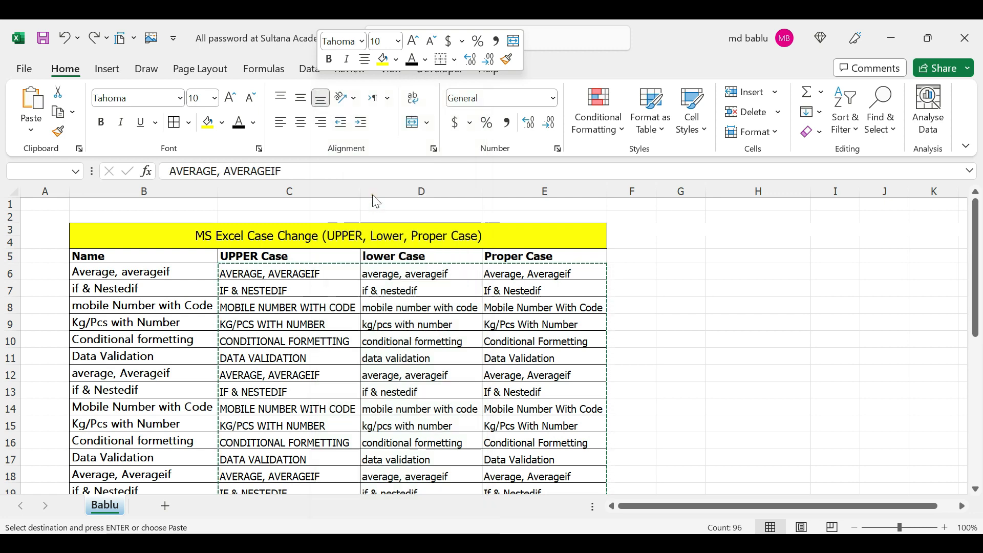
pyautogui.click(373, 195)
pyautogui.doubleClick(668, 321)
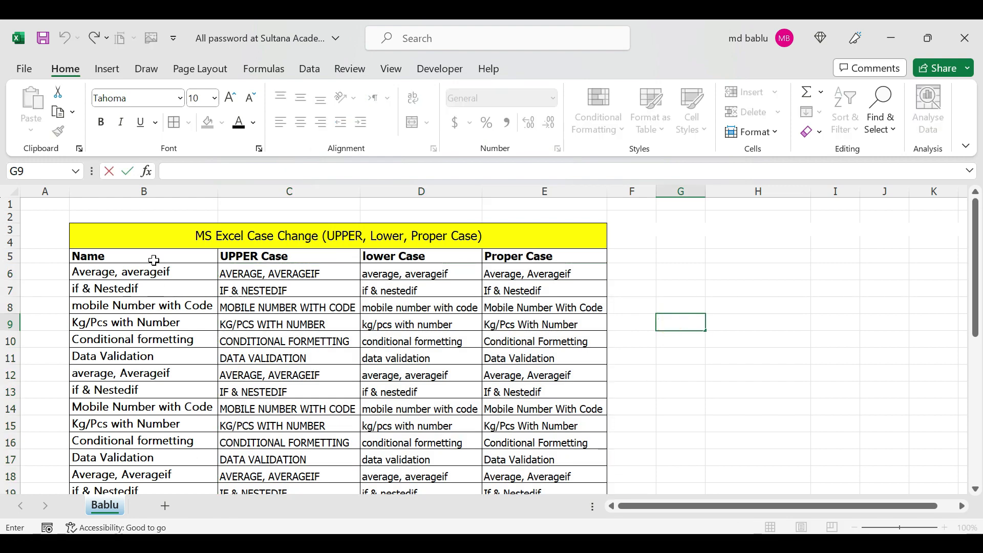
pyautogui.moveTo(155, 272); pyautogui.dragTo(155, 430)
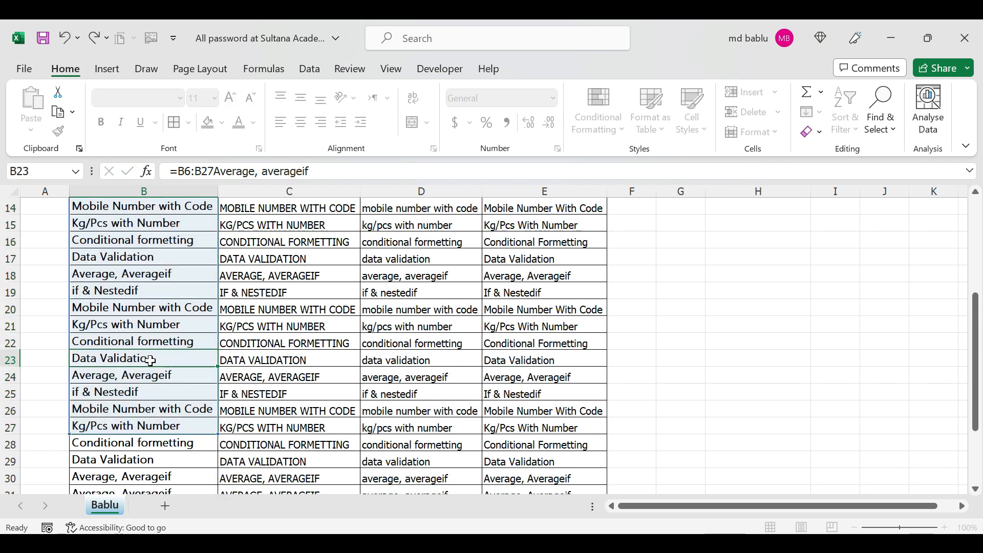
pyautogui.press('Escape')
pyautogui.scroll(5, 143, 362)
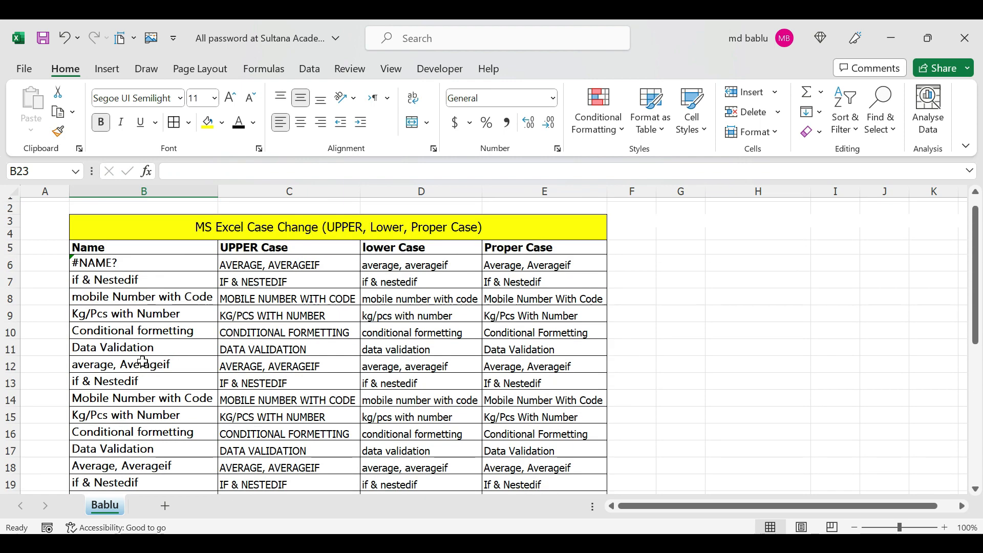
# - Clear the original names in B6:B17 and B18:B20 of the Name column
pyautogui.moveTo(142, 273); pyautogui.dragTo(134, 456)
pyautogui.press('Delete')
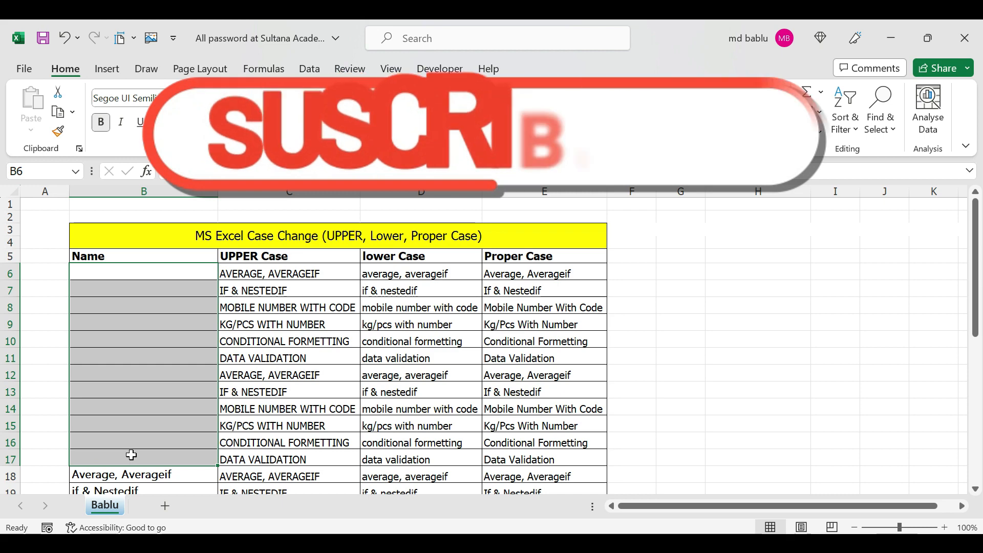
pyautogui.click(750, 367)
pyautogui.moveTo(307, 273); pyautogui.dragTo(456, 421)
pyautogui.scroll(-1, 456, 421)
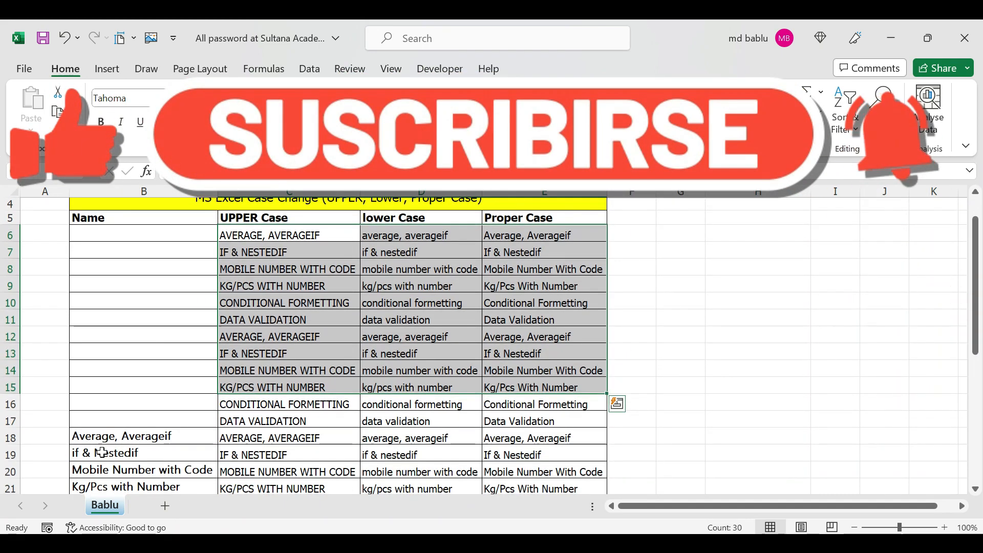
pyautogui.moveTo(122, 437); pyautogui.dragTo(127, 469)
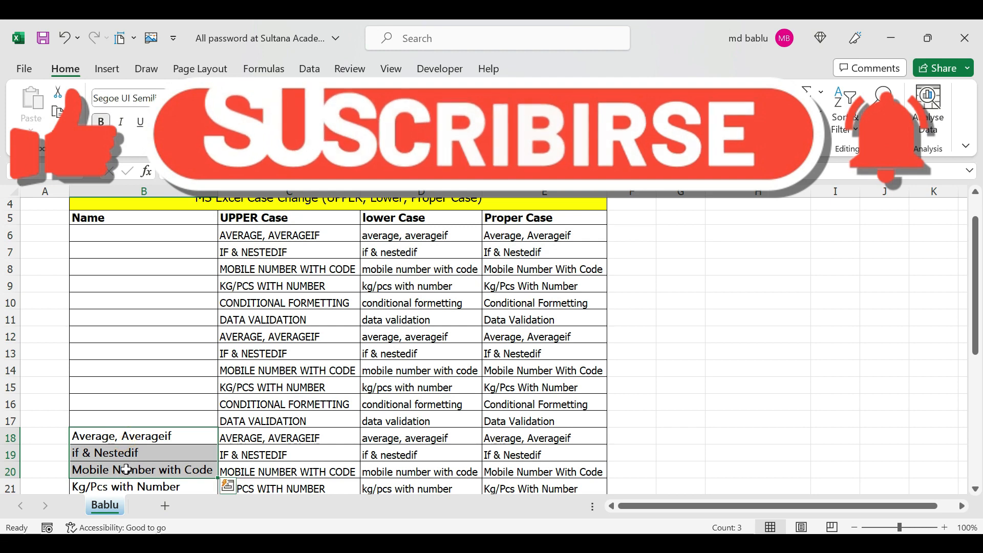
pyautogui.press('Delete')
# - Check the UPPER Case cells C6, C7 and C9 and the converted text block in columns C to E for fixed values
pyautogui.click(296, 236)
pyautogui.click(305, 252)
pyautogui.click(305, 284)
pyautogui.scroll(1, 316, 342)
pyautogui.moveTo(286, 273); pyautogui.dragTo(516, 470)
pyautogui.click(769, 377)
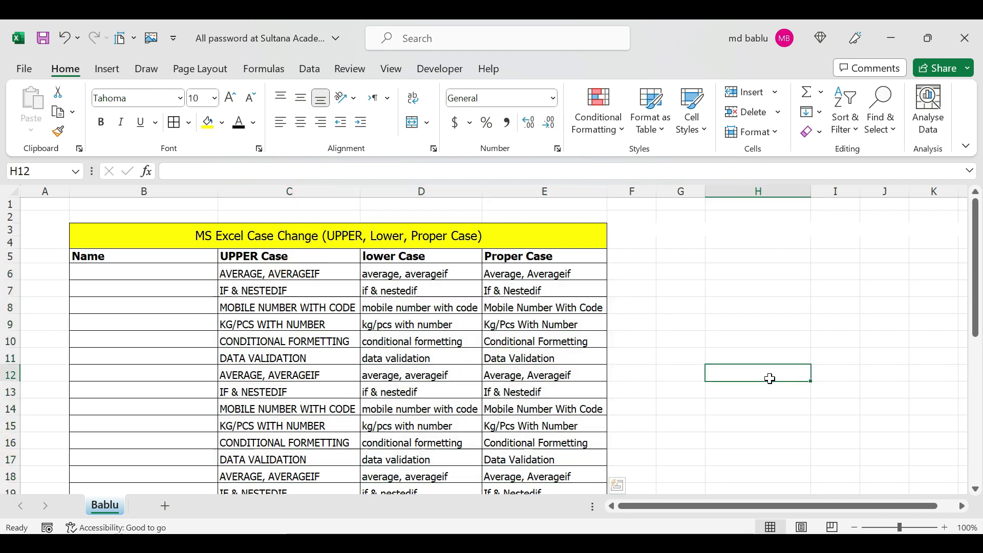